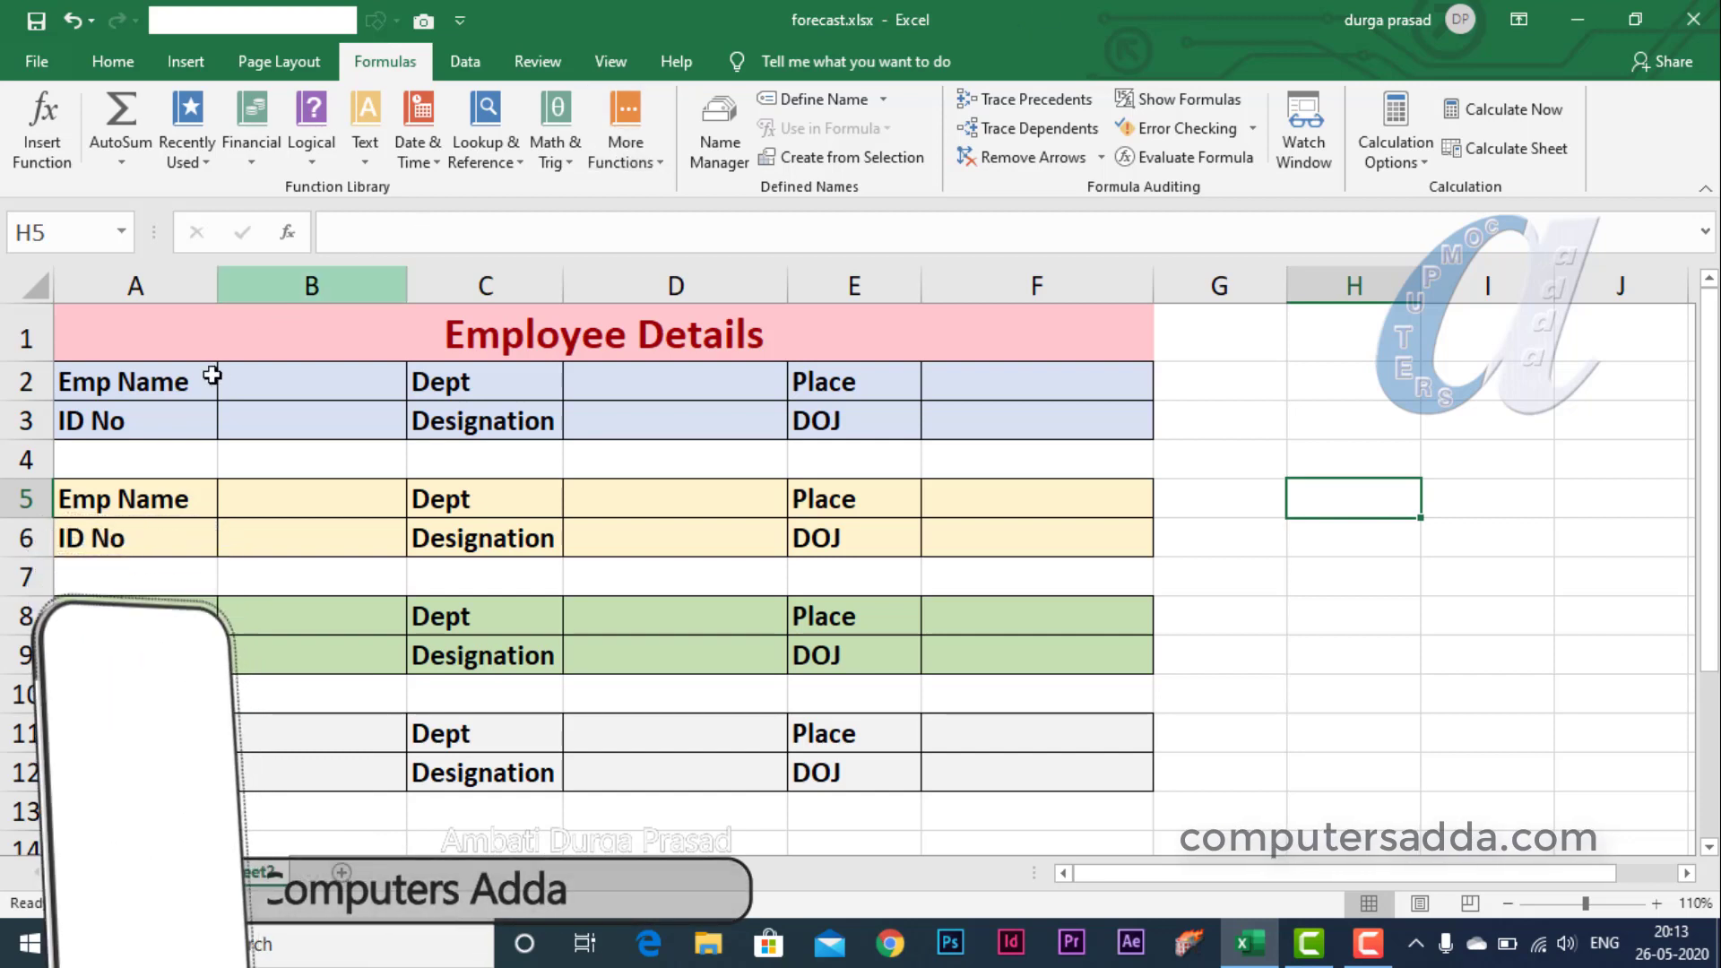
Select the first employee block (rows 2–3) and move through its cells from B2 to E2
{"action": "left_click_drag", "start_coordinate": [133, 383], "coordinate": [1014, 430]}
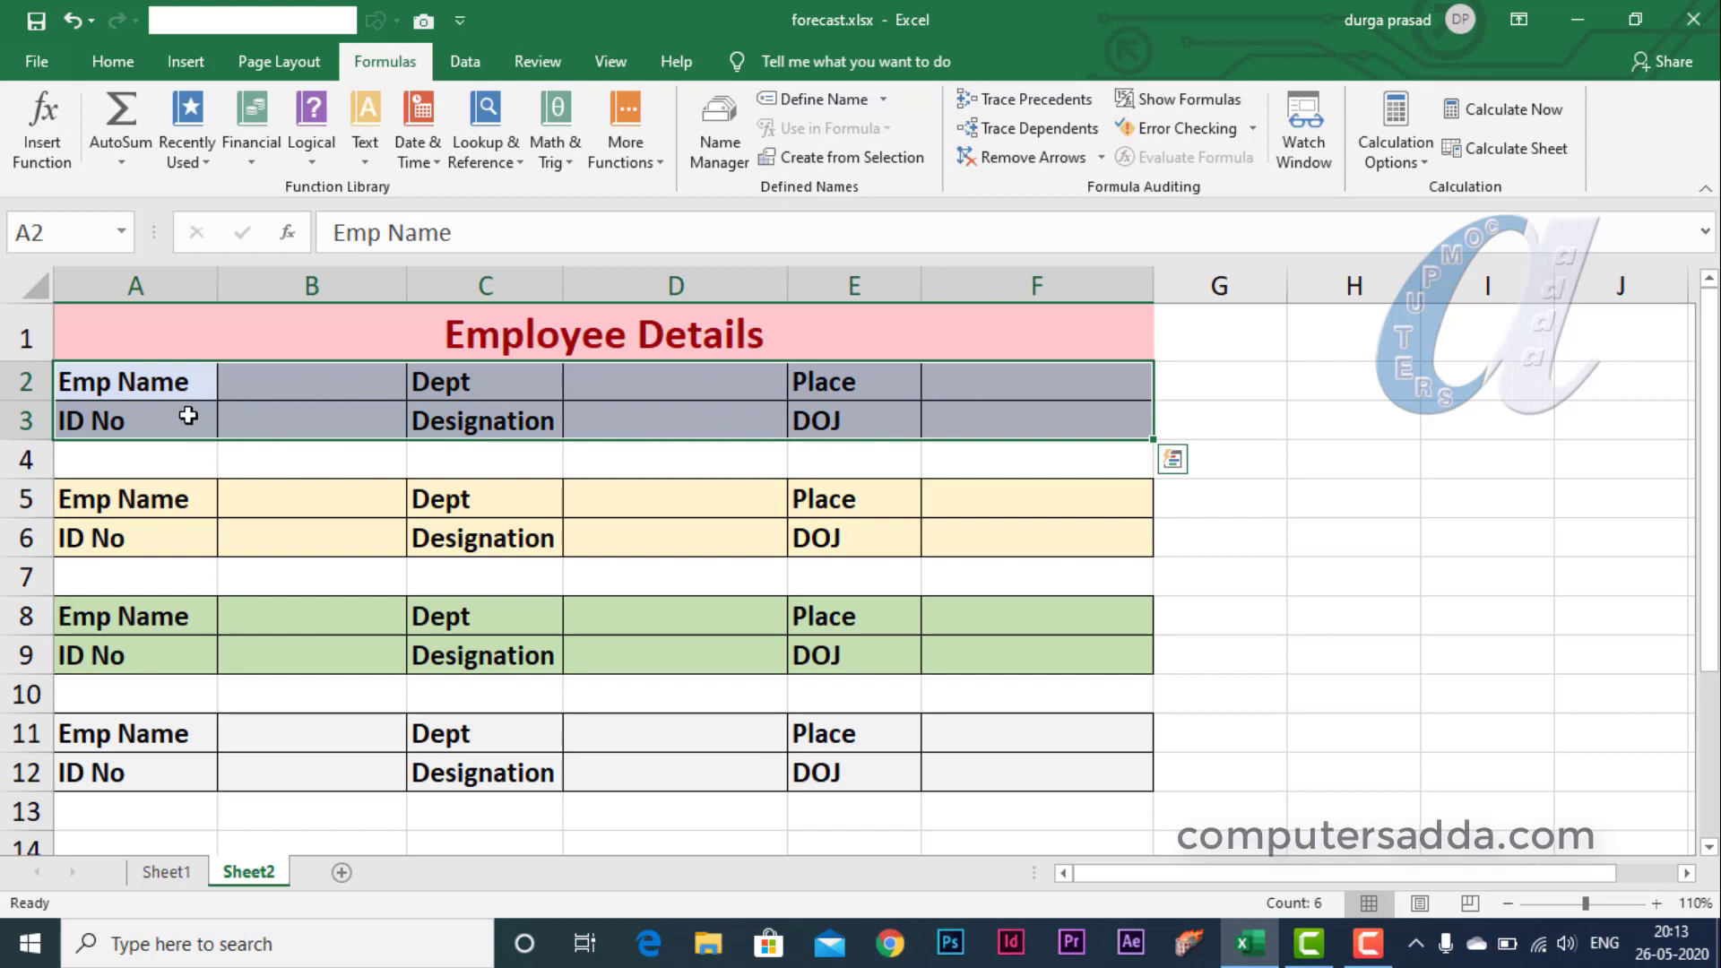
{"action": "left_click", "coordinate": [269, 386]}
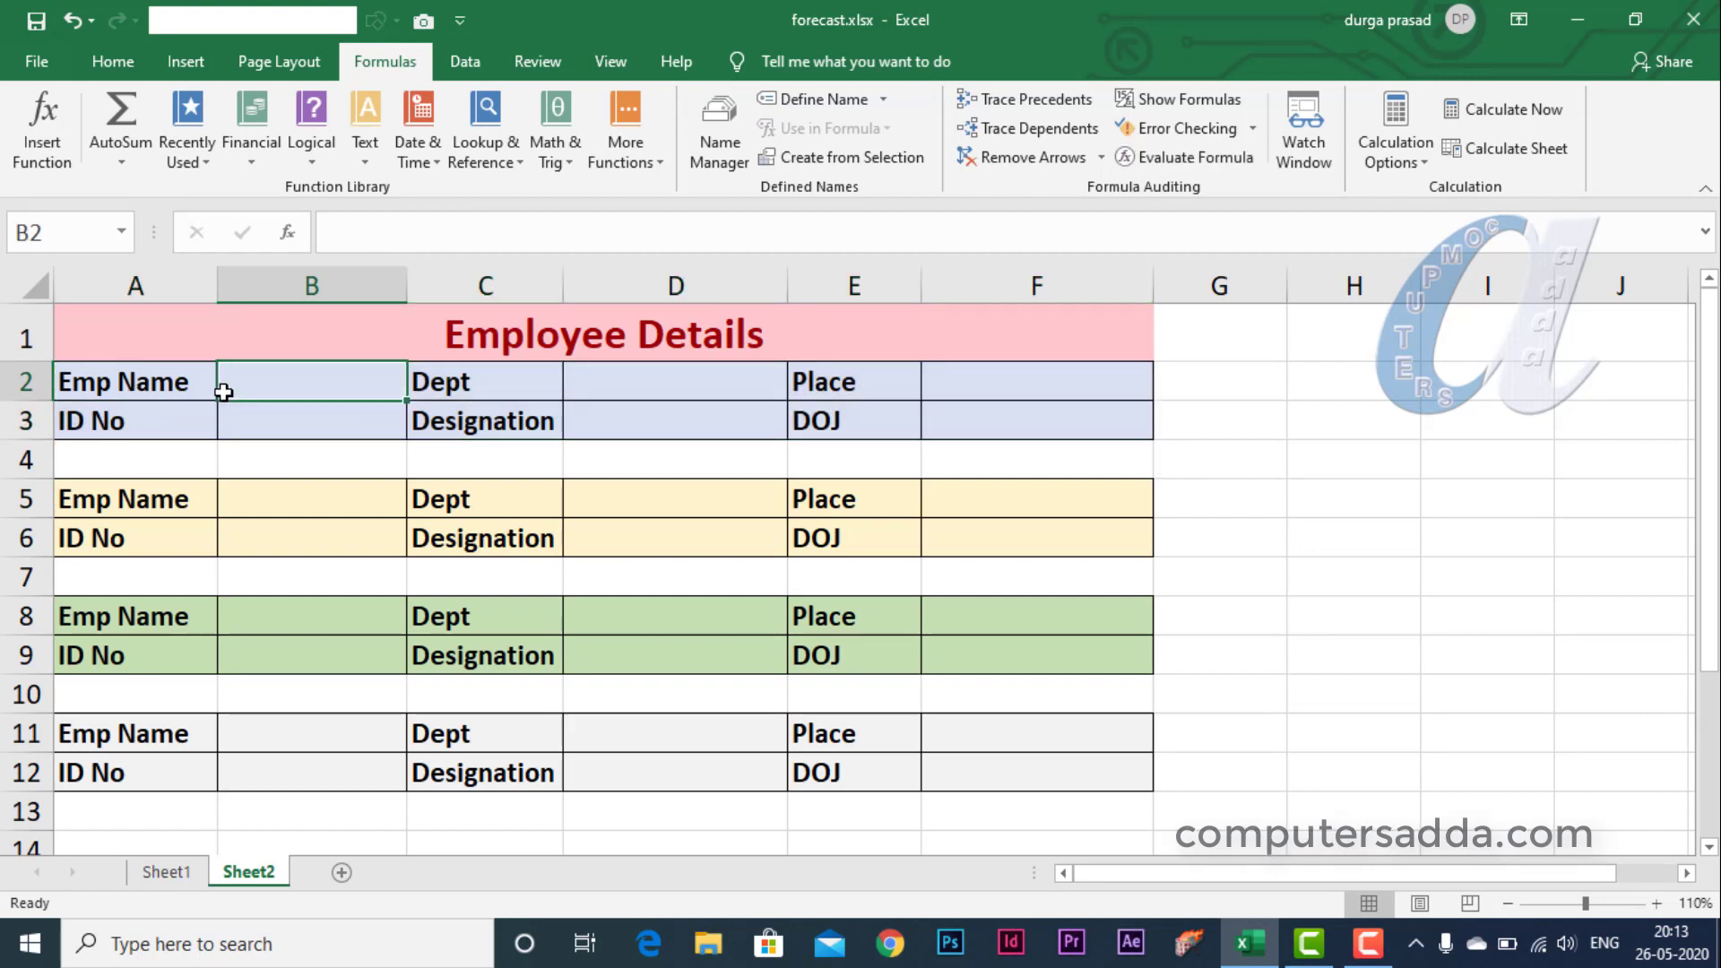
{"action": "key", "text": "Down"}
{"action": "key", "text": "Up"}
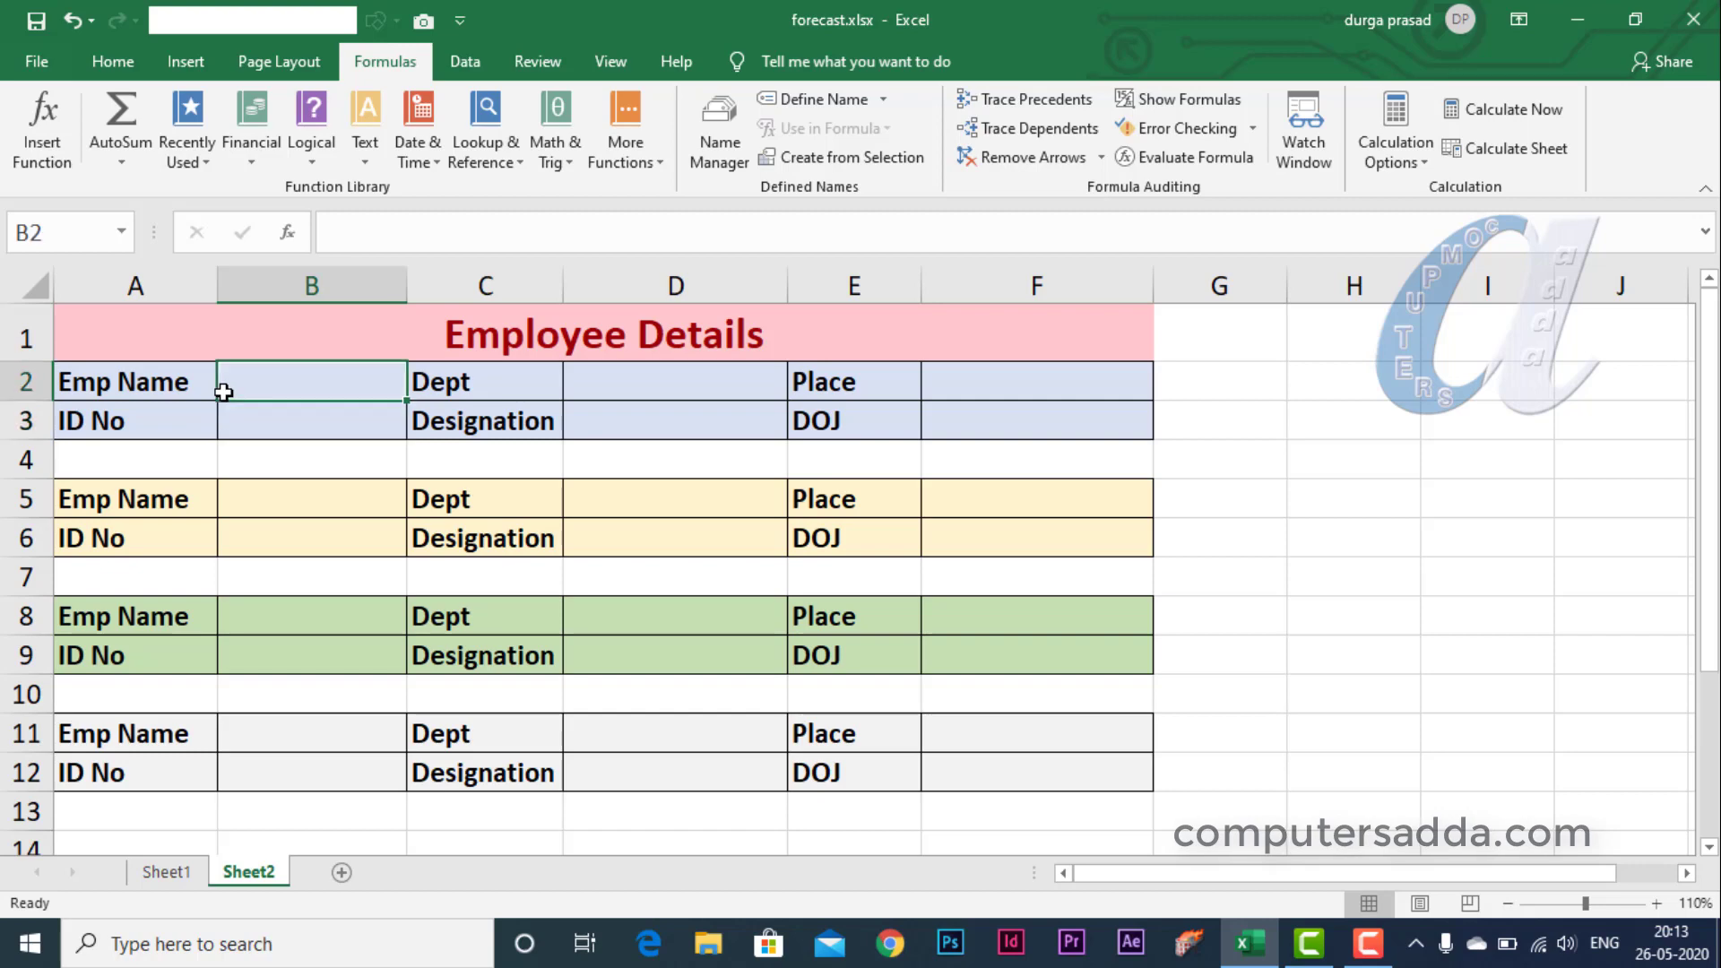
{"action": "key", "text": "Right"}
{"action": "key", "text": "Right"}
{"action": "key", "text": "Right"}
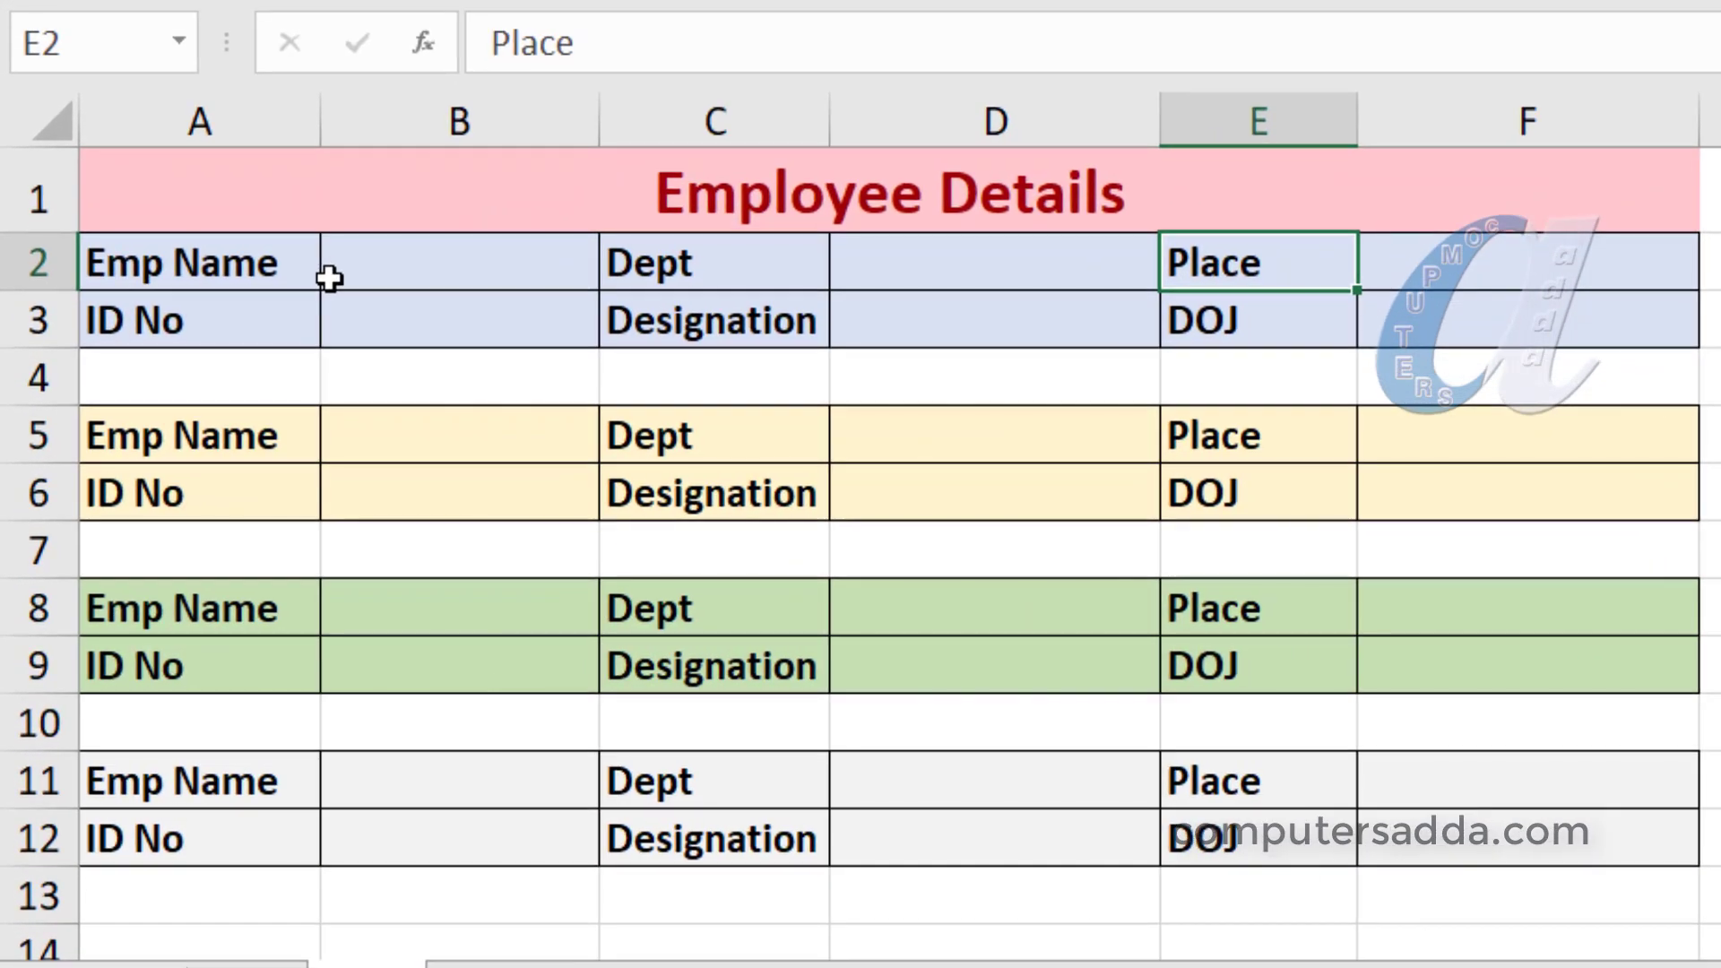
{"action": "key", "text": "Left"}
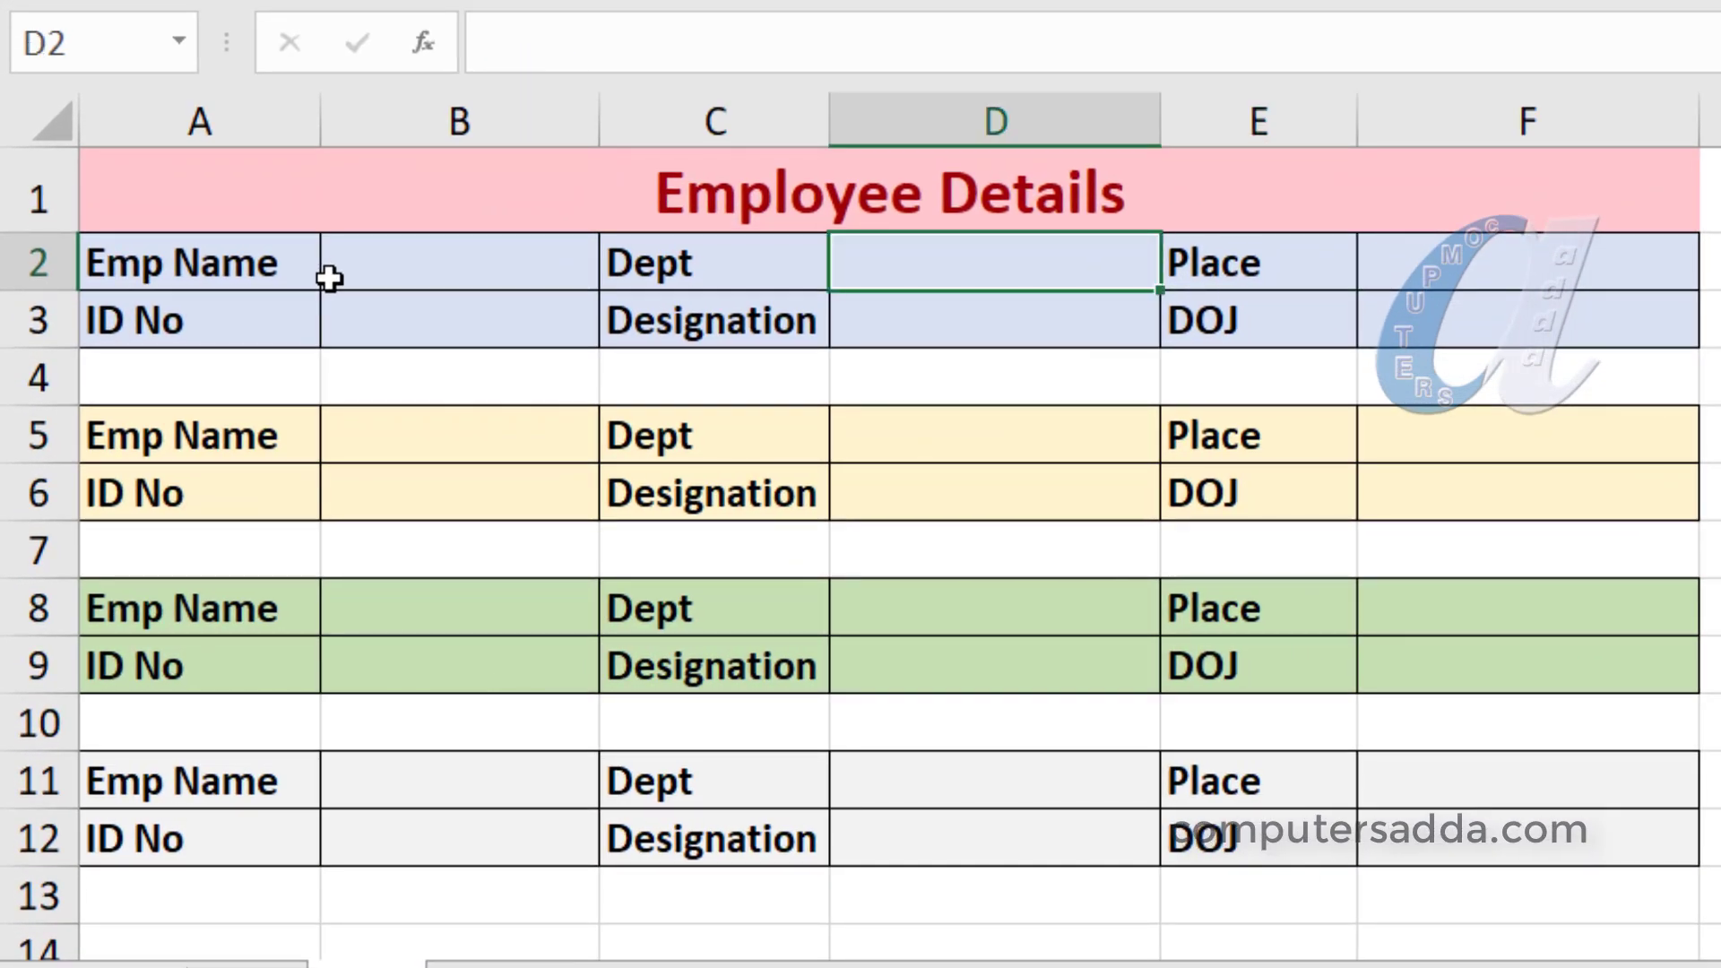
{"action": "key", "text": "Down"}
{"action": "key", "text": "Left"}
{"action": "key", "text": "Up"}
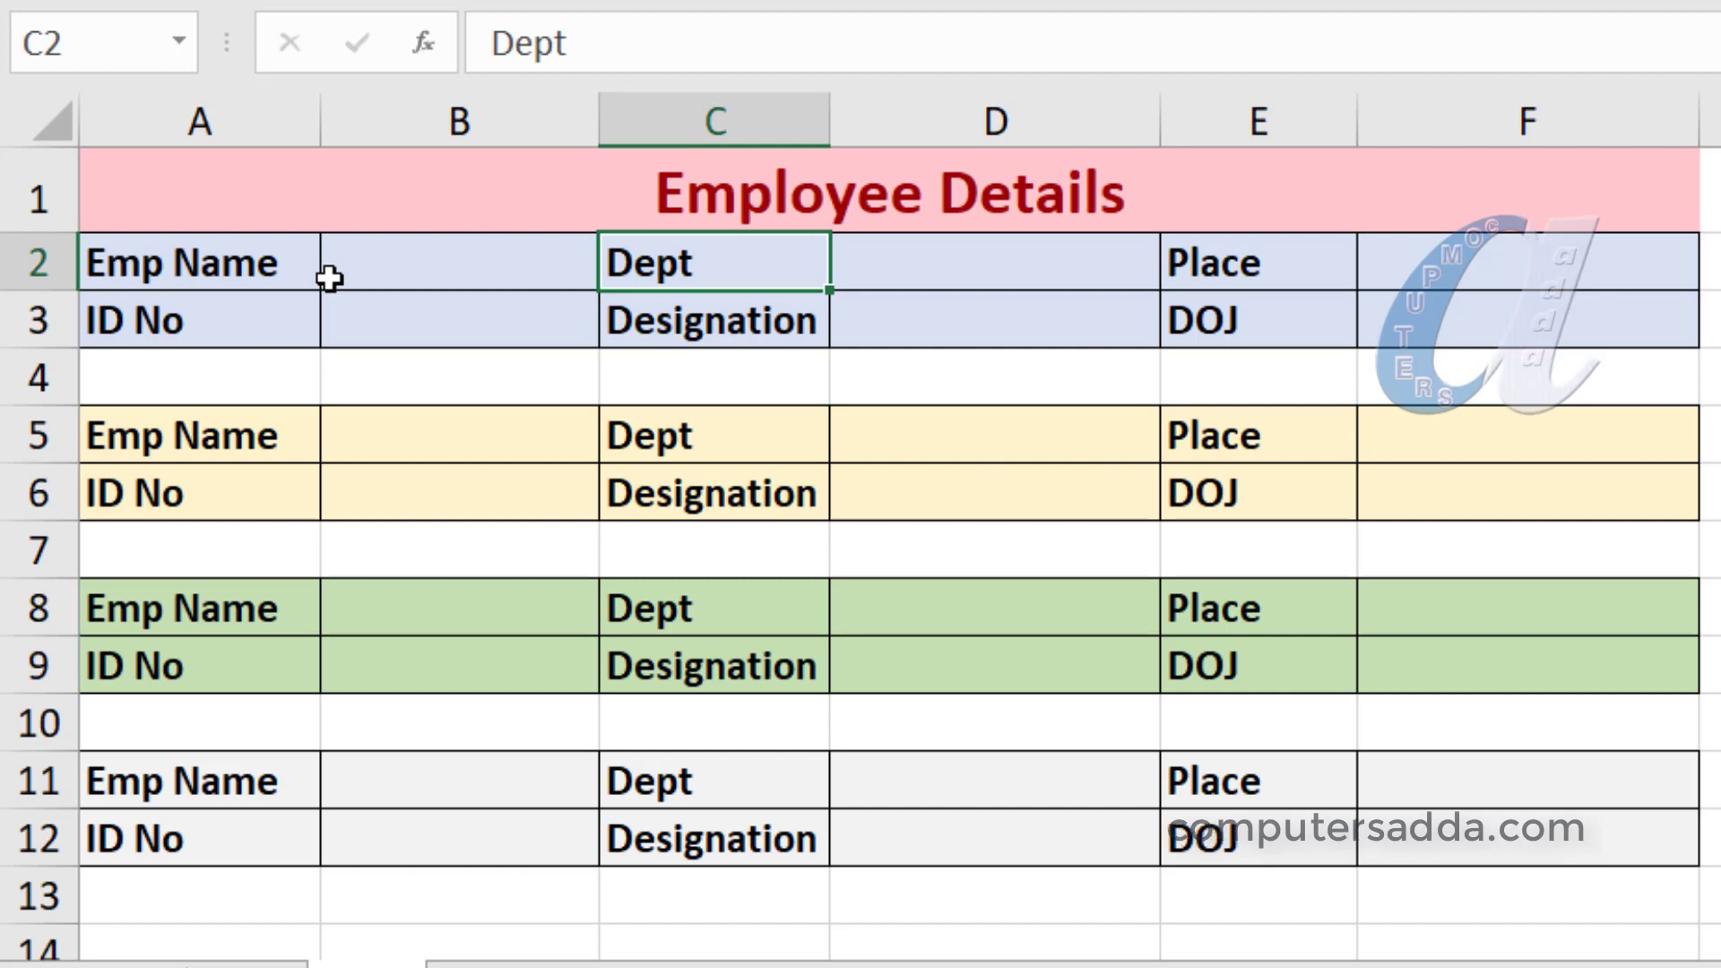
{"action": "key", "text": "Right"}
{"action": "key", "text": "Right"}
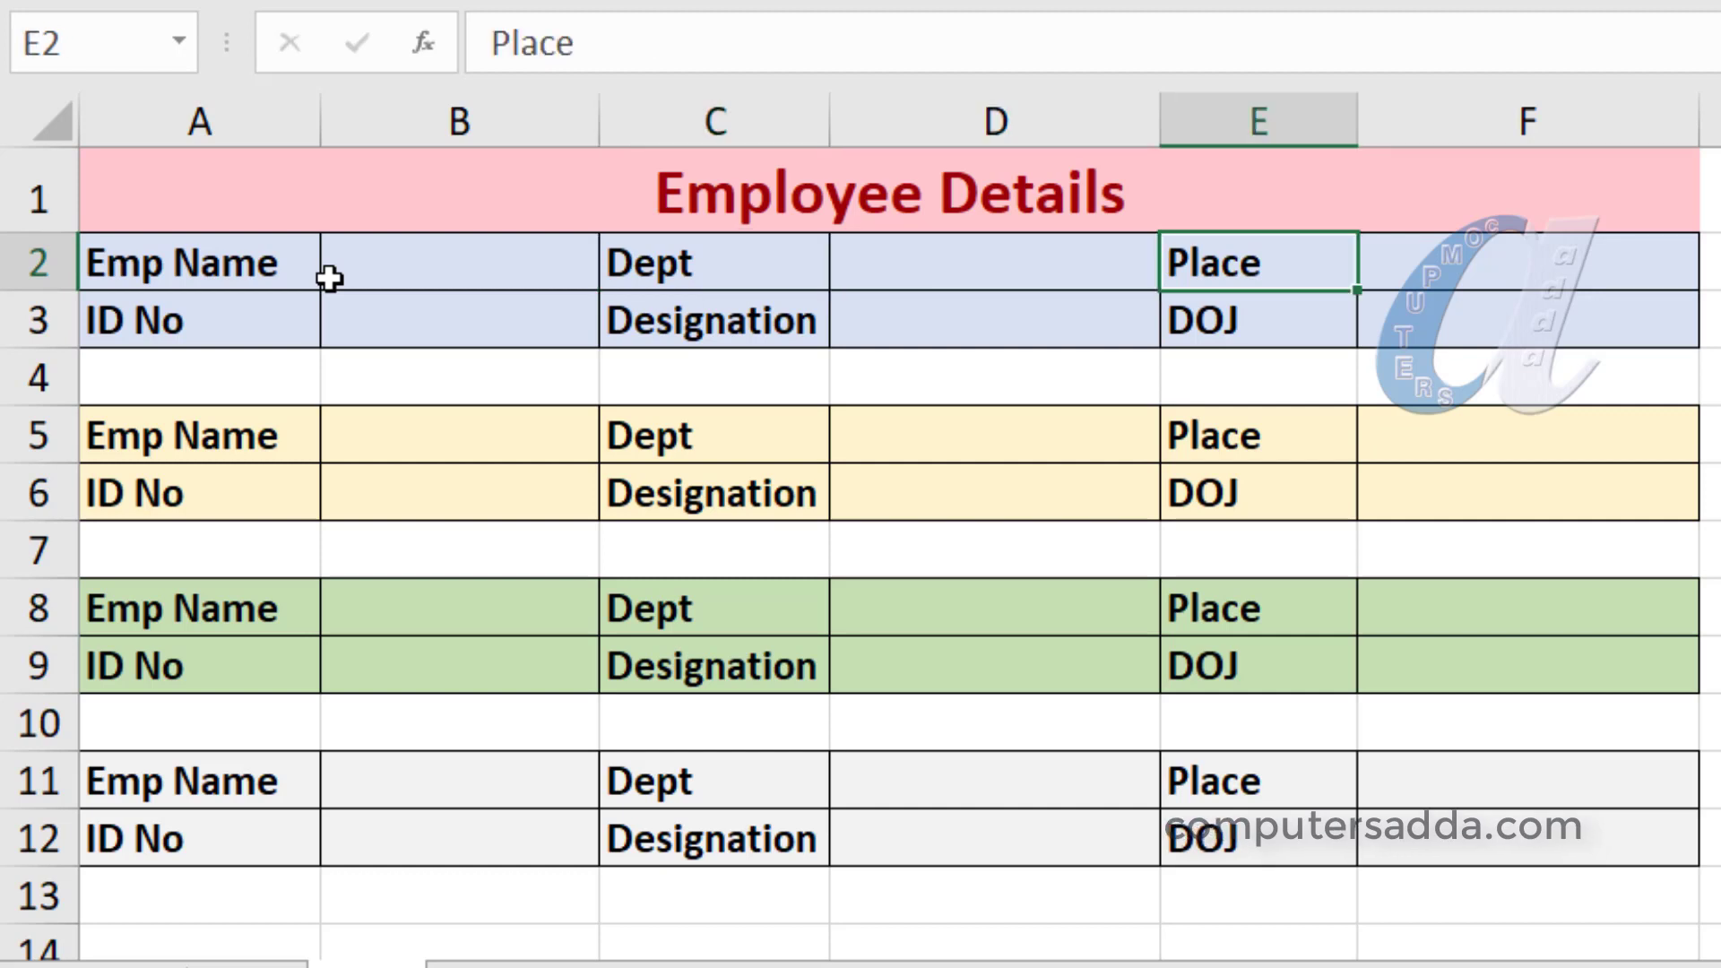
Type test text into E2, then undo it so E2 shows Place again
{"action": "type", "text": "ghljghghj"}
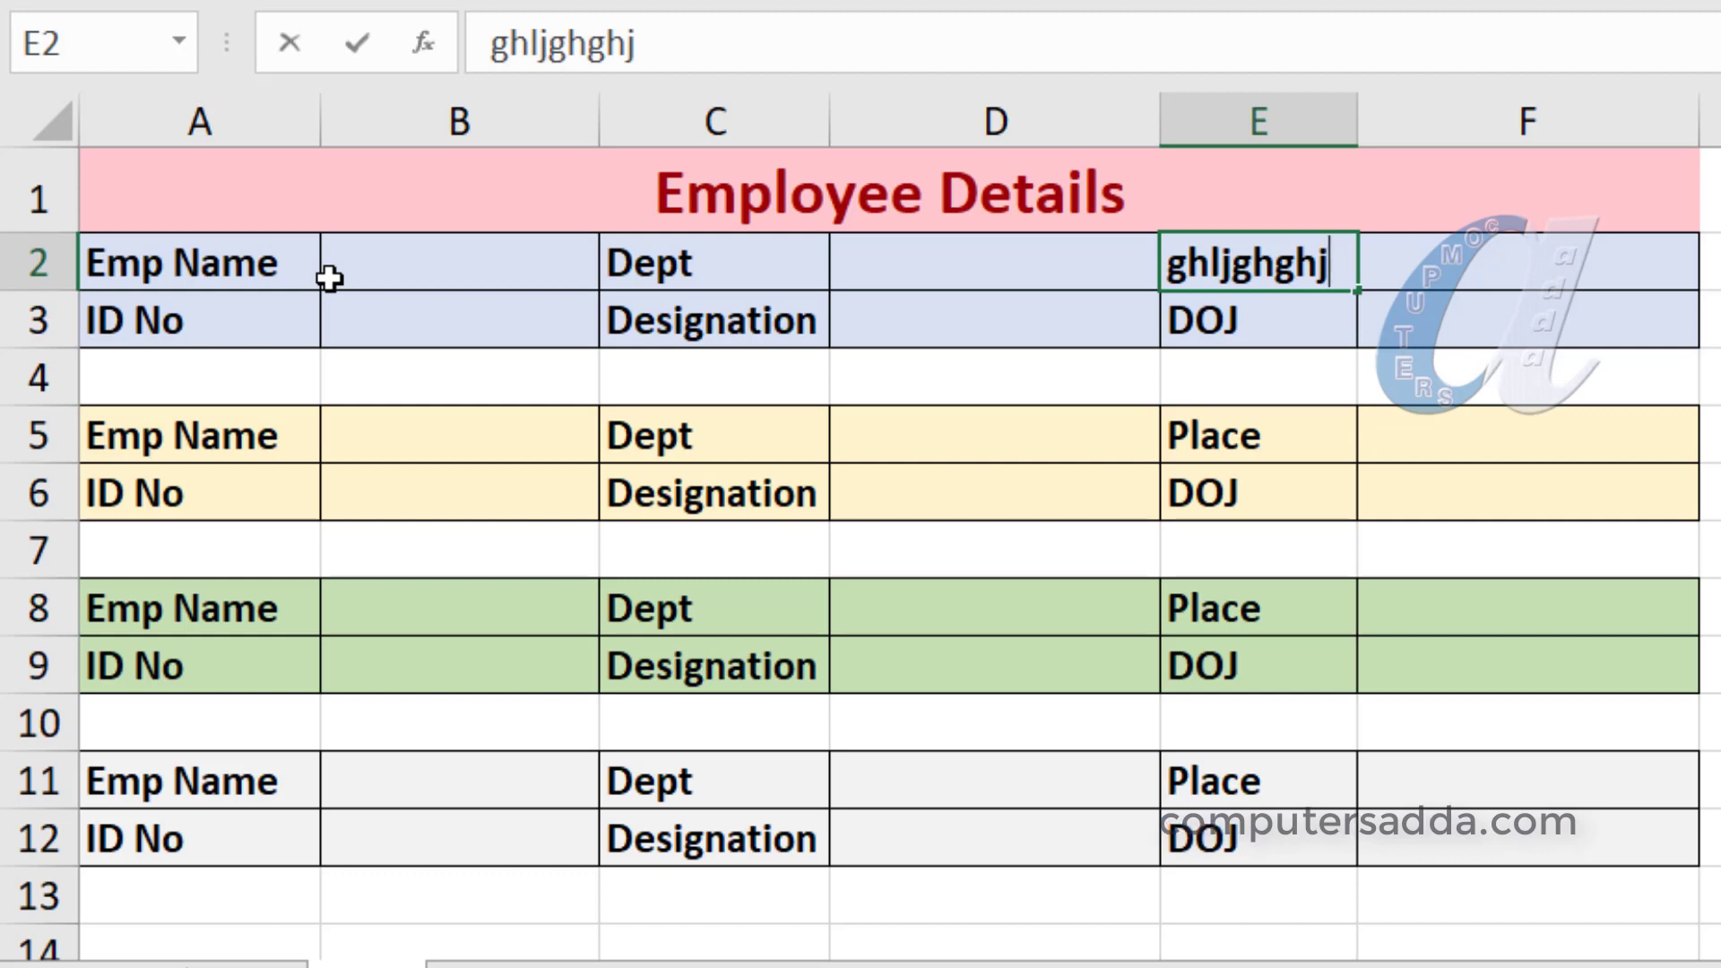
{"action": "key", "text": "Tab"}
{"action": "key", "text": "Left"}
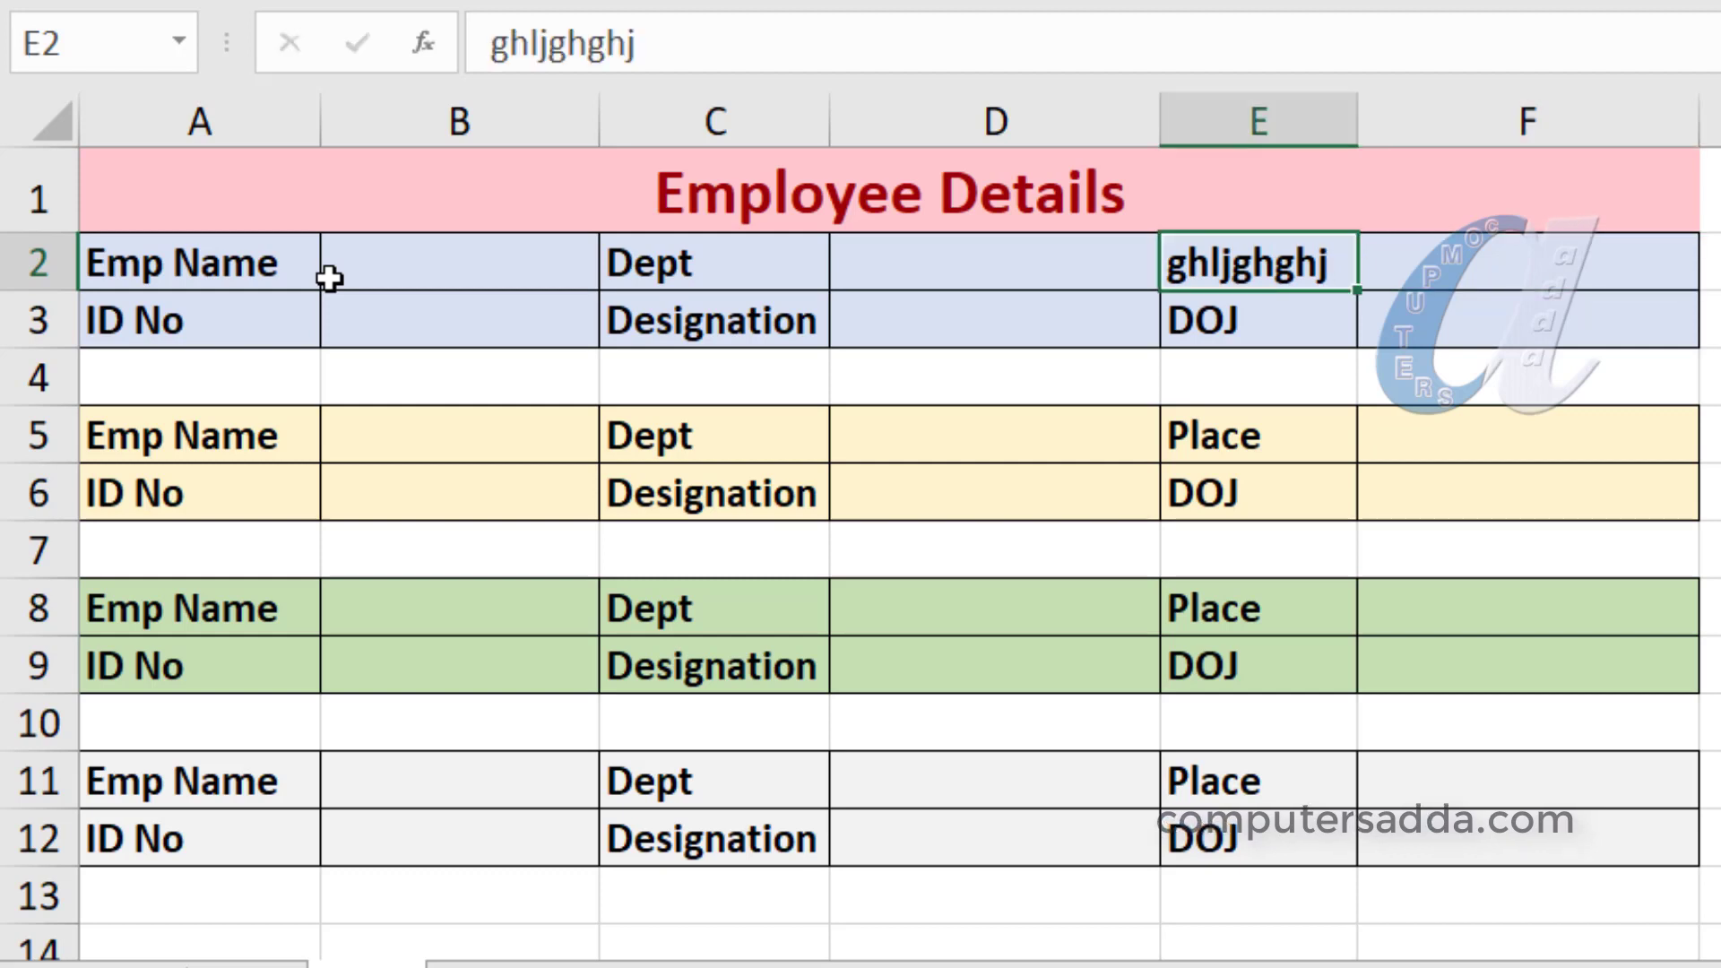
{"action": "key", "text": "ctrl+z"}
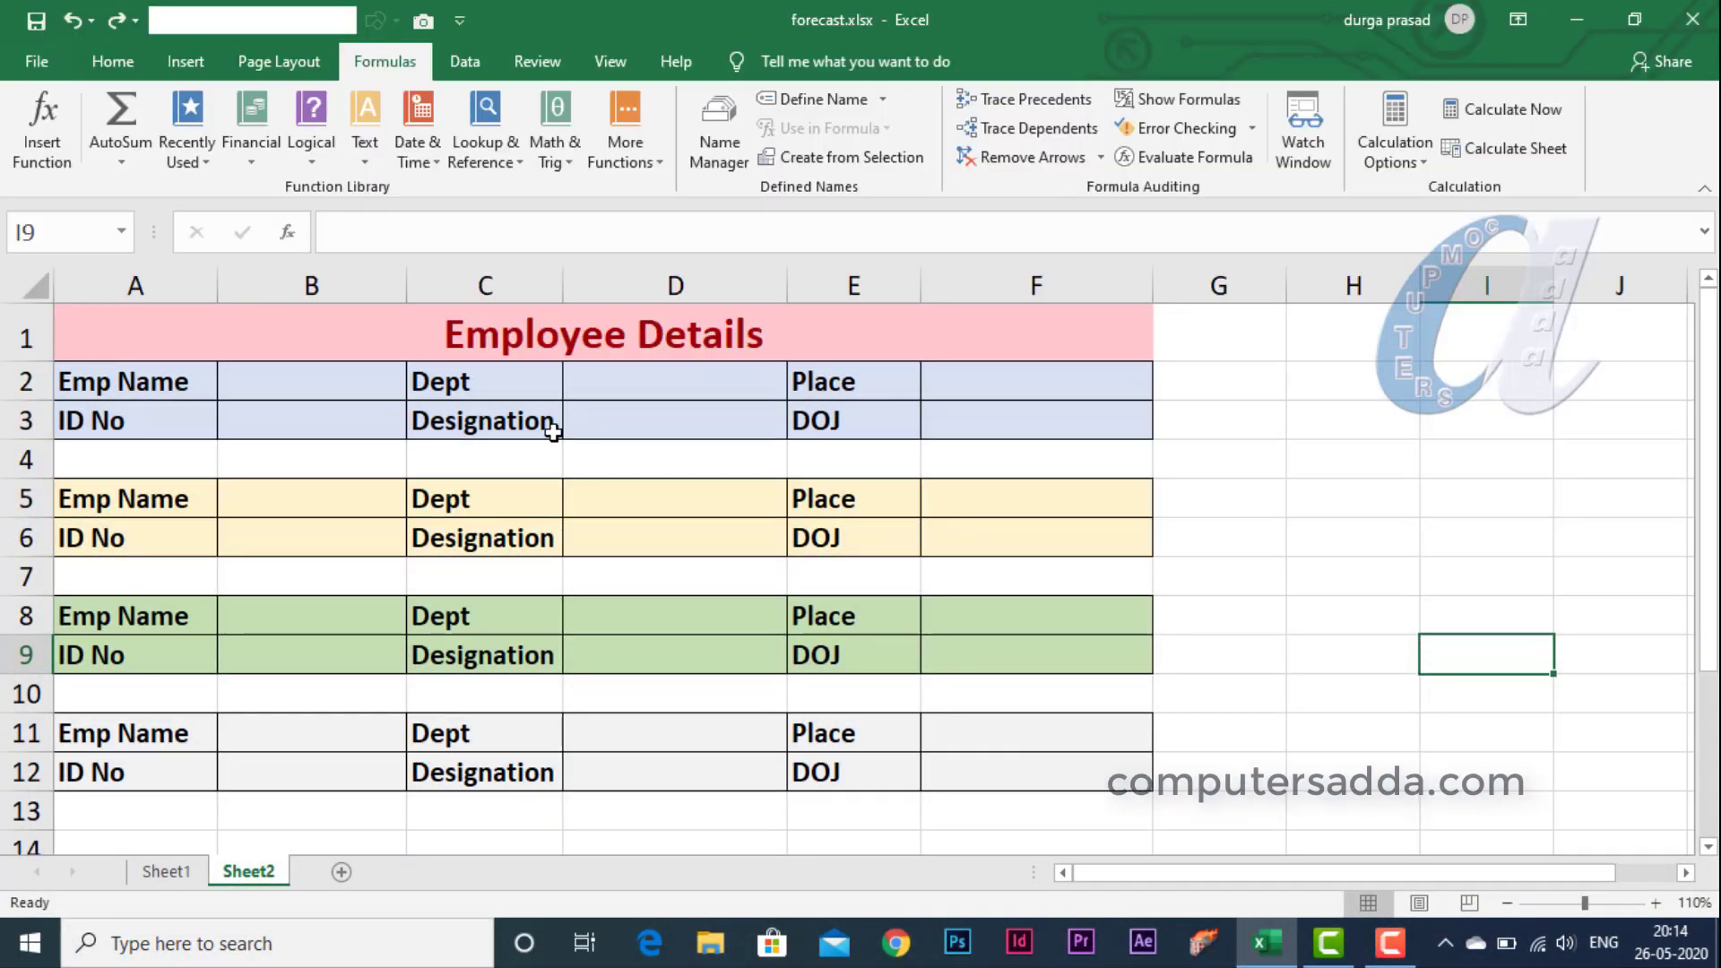
Select the yellow block A5:F6 and green block A8:F9, then clear the selection
{"action": "mouse_move", "coordinate": [85, 498]}
{"action": "left_mouse_down"}
{"action": "mouse_move", "coordinate": [664, 538]}
{"action": "mouse_move", "coordinate": [1086, 540]}
{"action": "left_mouse_up"}
{"action": "left_click_drag", "start_coordinate": [136, 630], "coordinate": [1069, 661]}
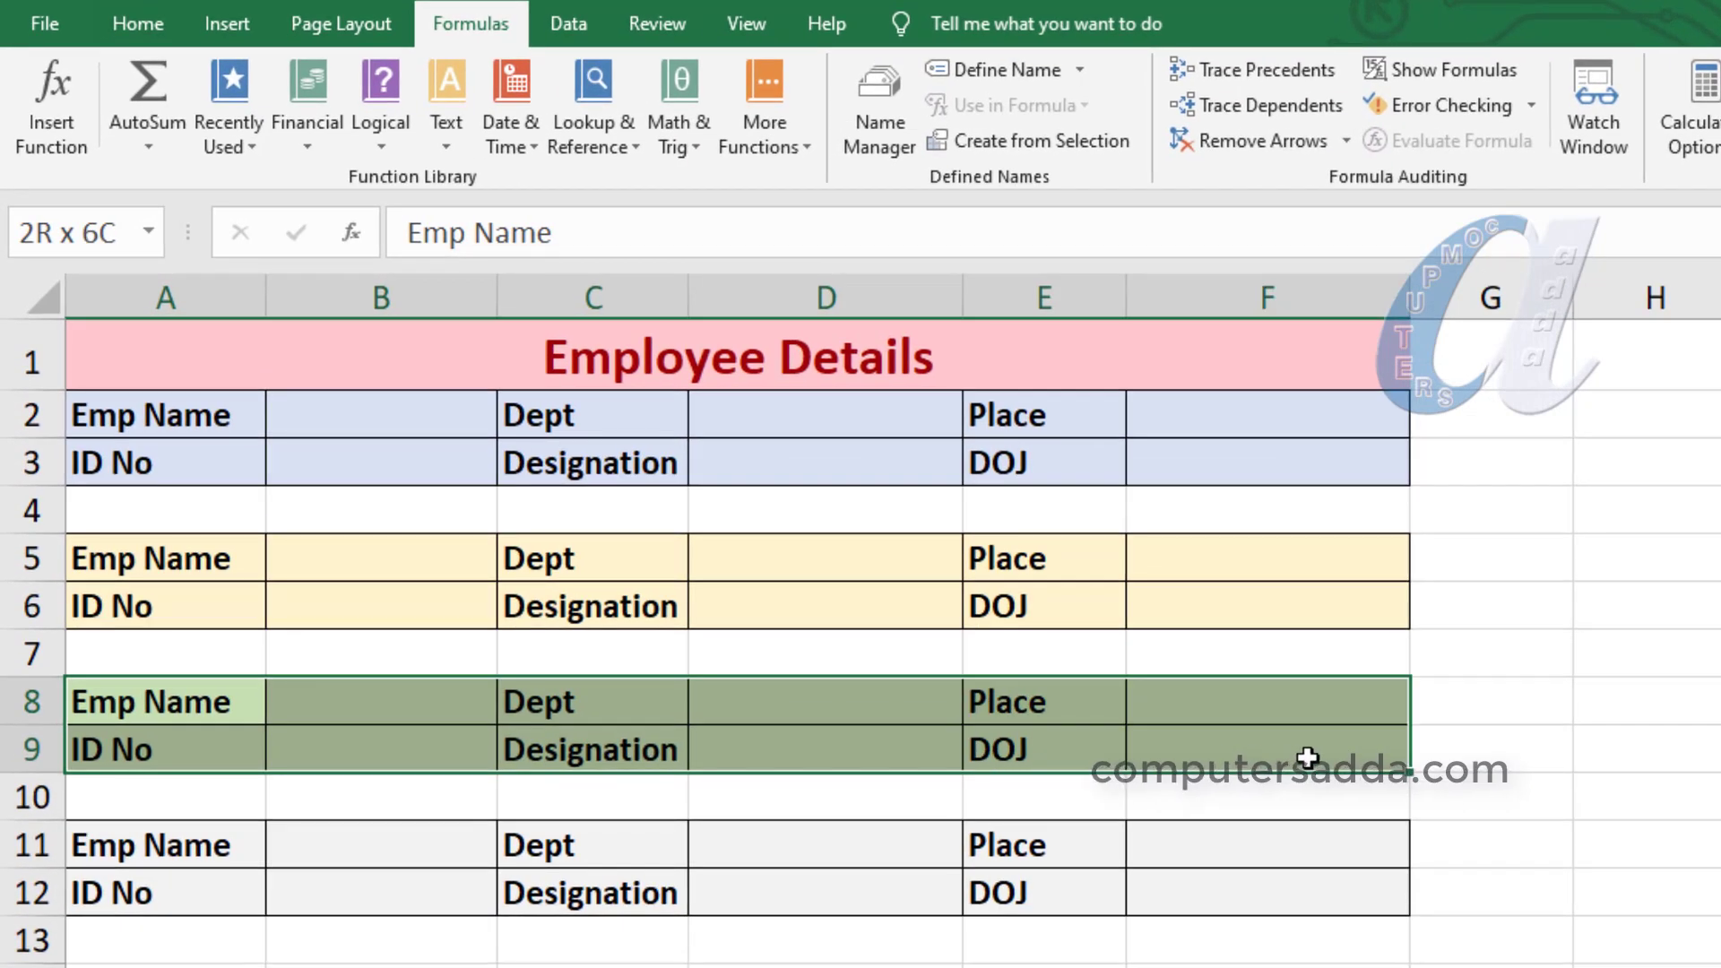
{"action": "left_click_drag", "start_coordinate": [1308, 758], "coordinate": [1307, 757]}
{"action": "left_click", "coordinate": [342, 705]}
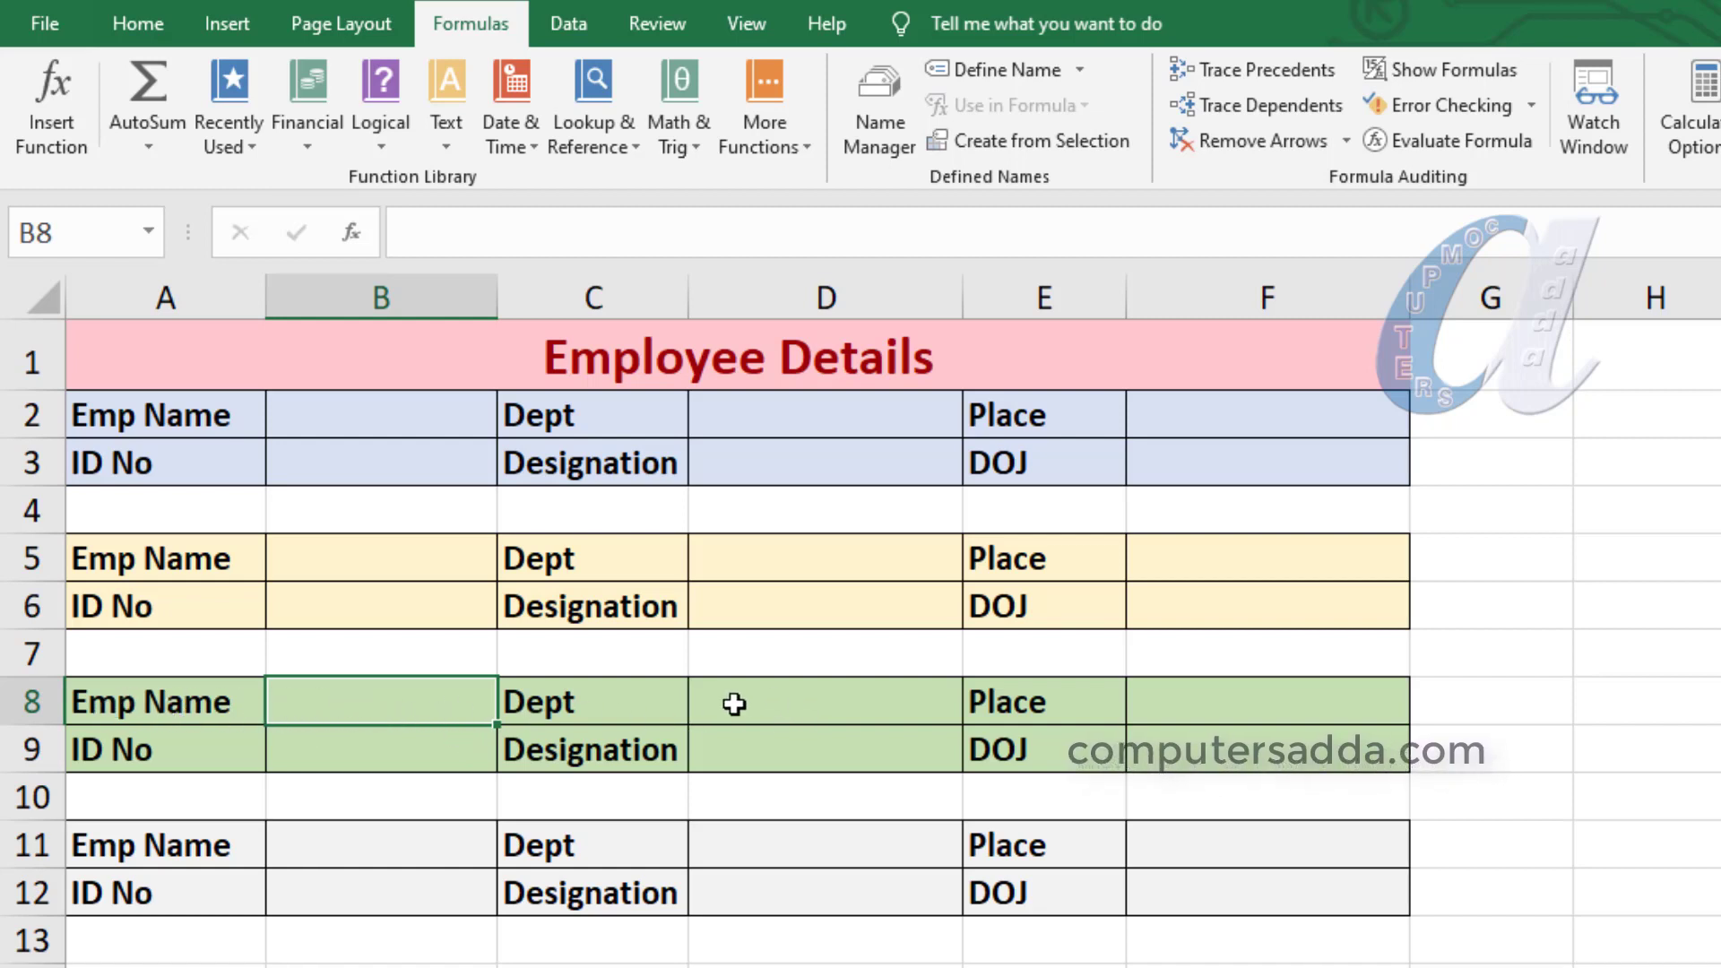
{"action": "left_click", "coordinate": [305, 408]}
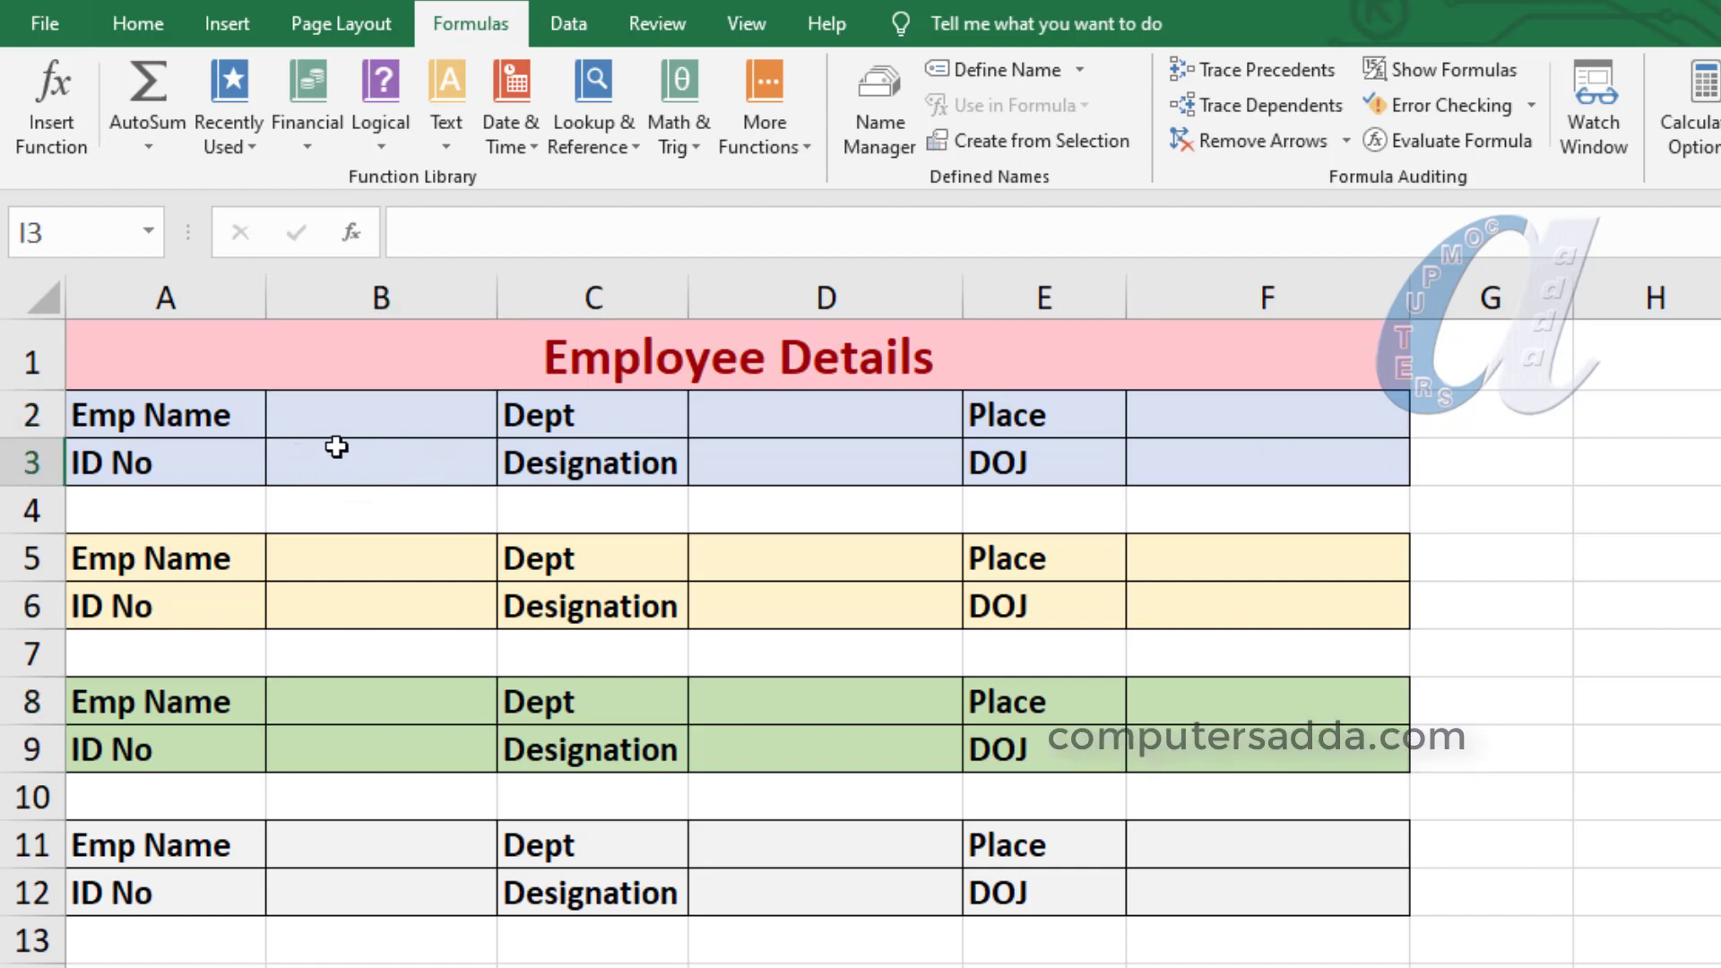
Ctrl-select entry cells B2:B3, D2:D3 and F2:F3, keeping B2 as the active cell
{"action": "left_click", "coordinate": [328, 419], "text": "ctrl"}
{"action": "left_click_drag", "start_coordinate": [346, 411], "coordinate": [351, 454]}
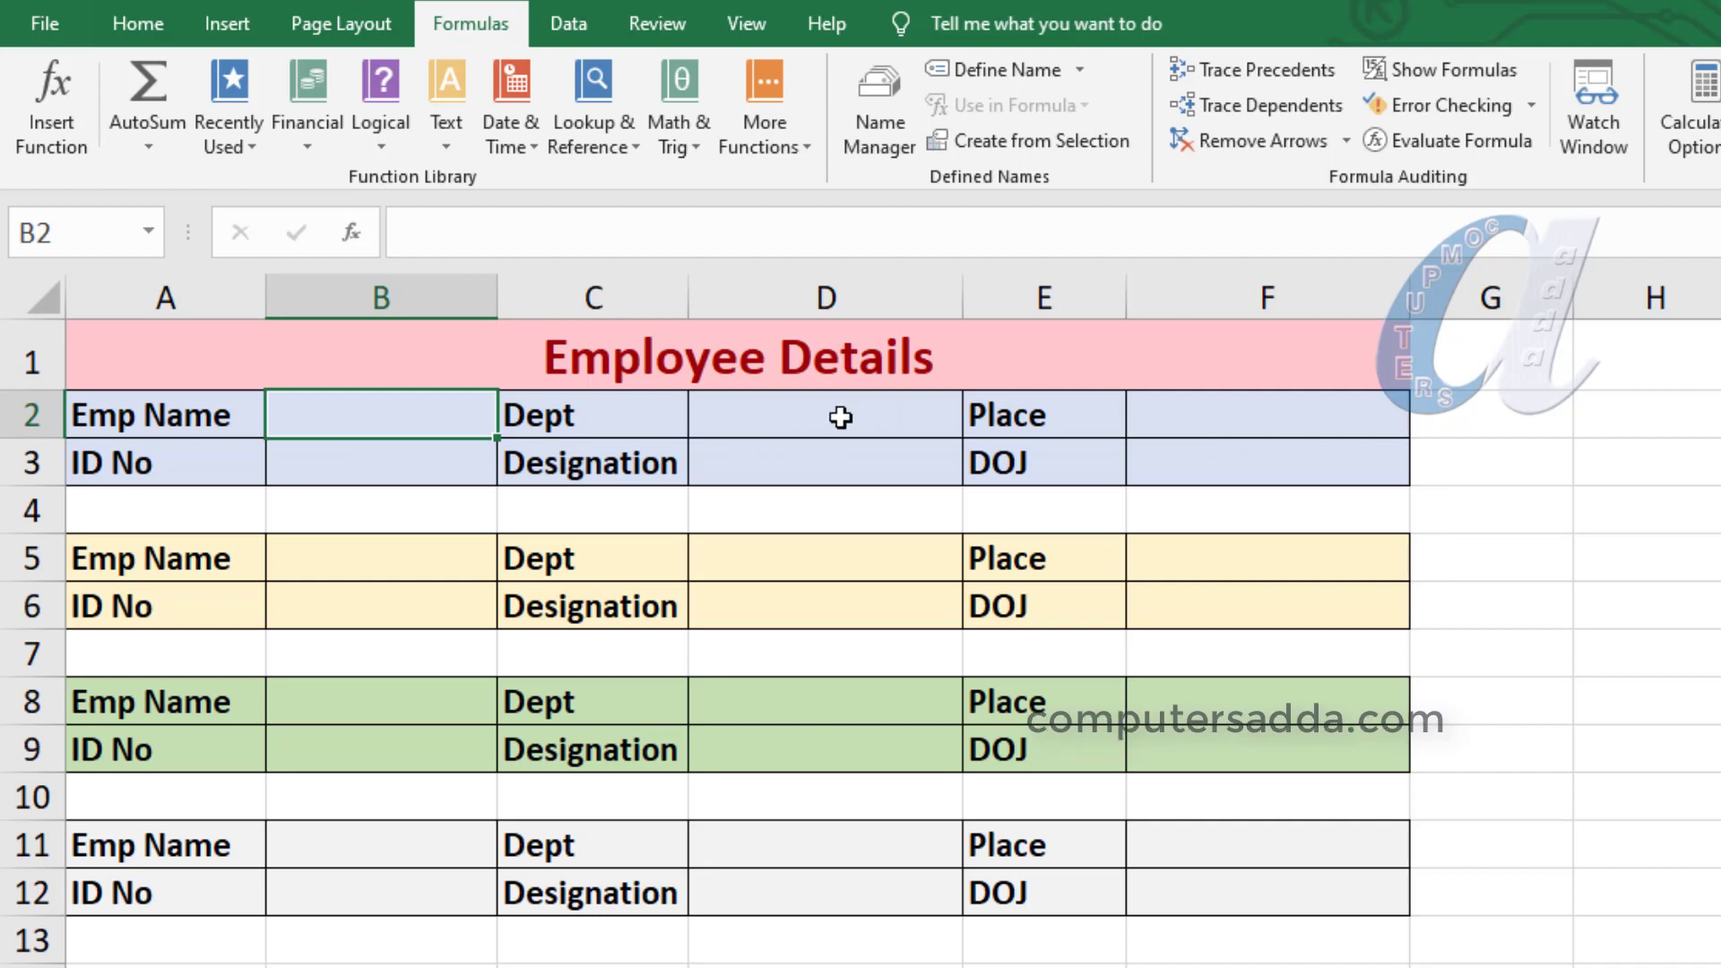
{"action": "left_click_drag", "start_coordinate": [825, 420], "coordinate": [815, 467]}
{"action": "left_click_drag", "start_coordinate": [1198, 434], "coordinate": [1191, 453]}
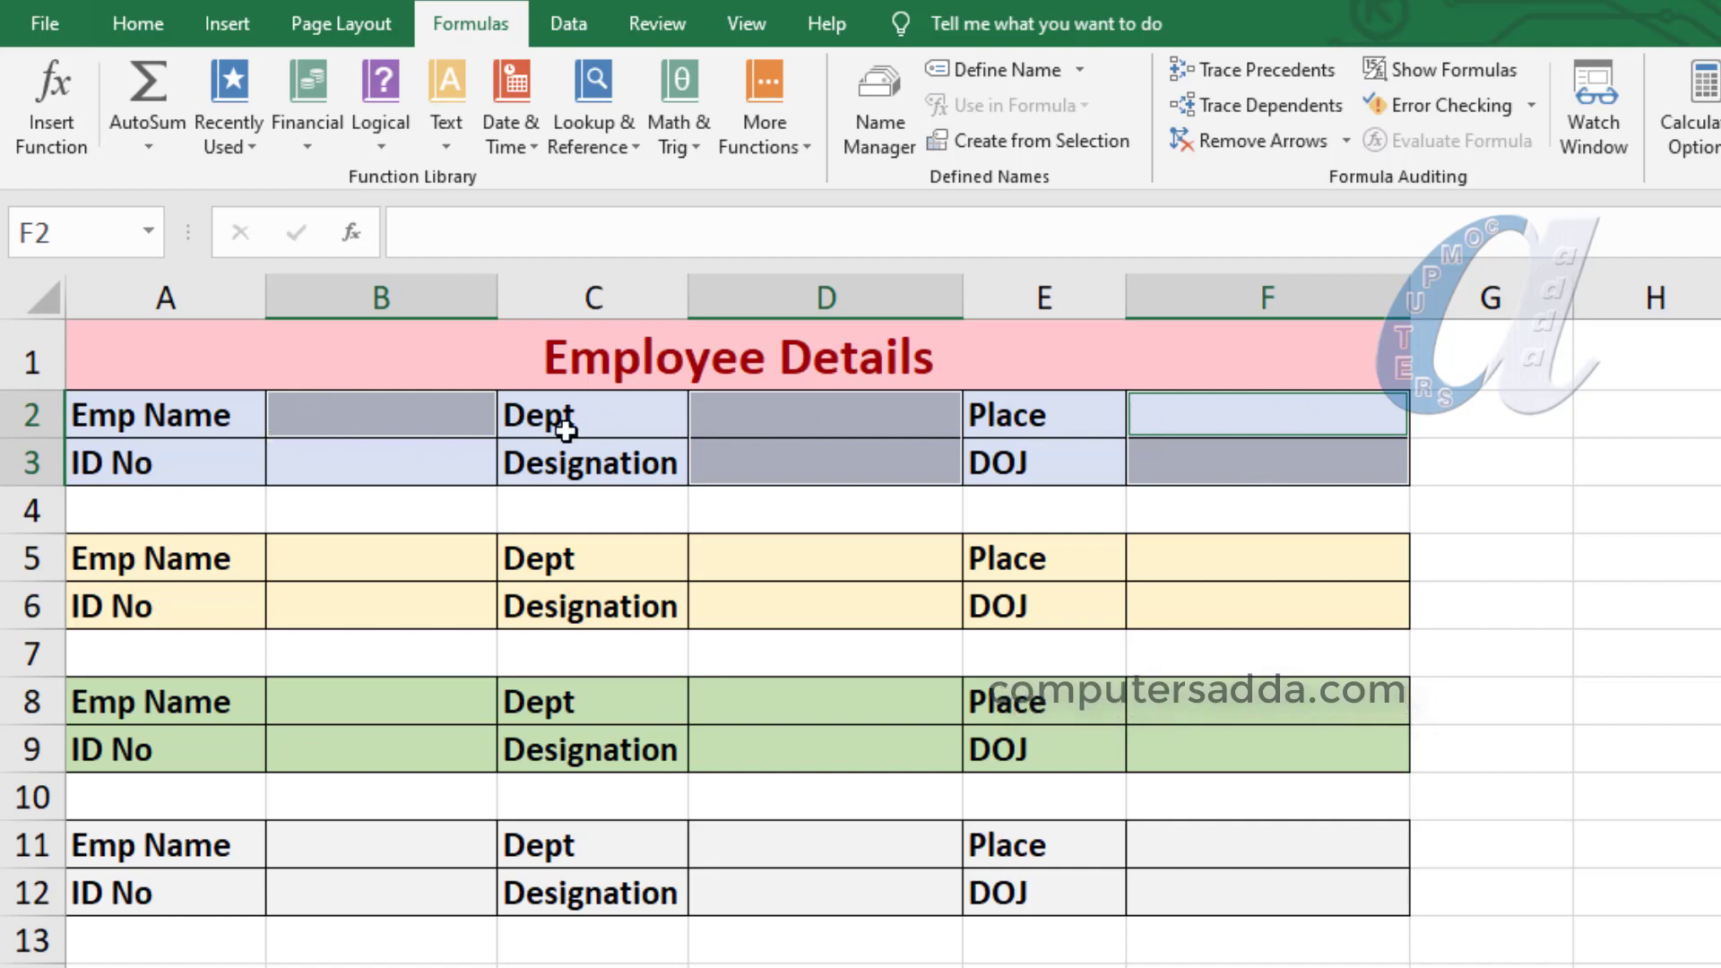
{"action": "left_click", "coordinate": [319, 413], "text": "ctrl"}
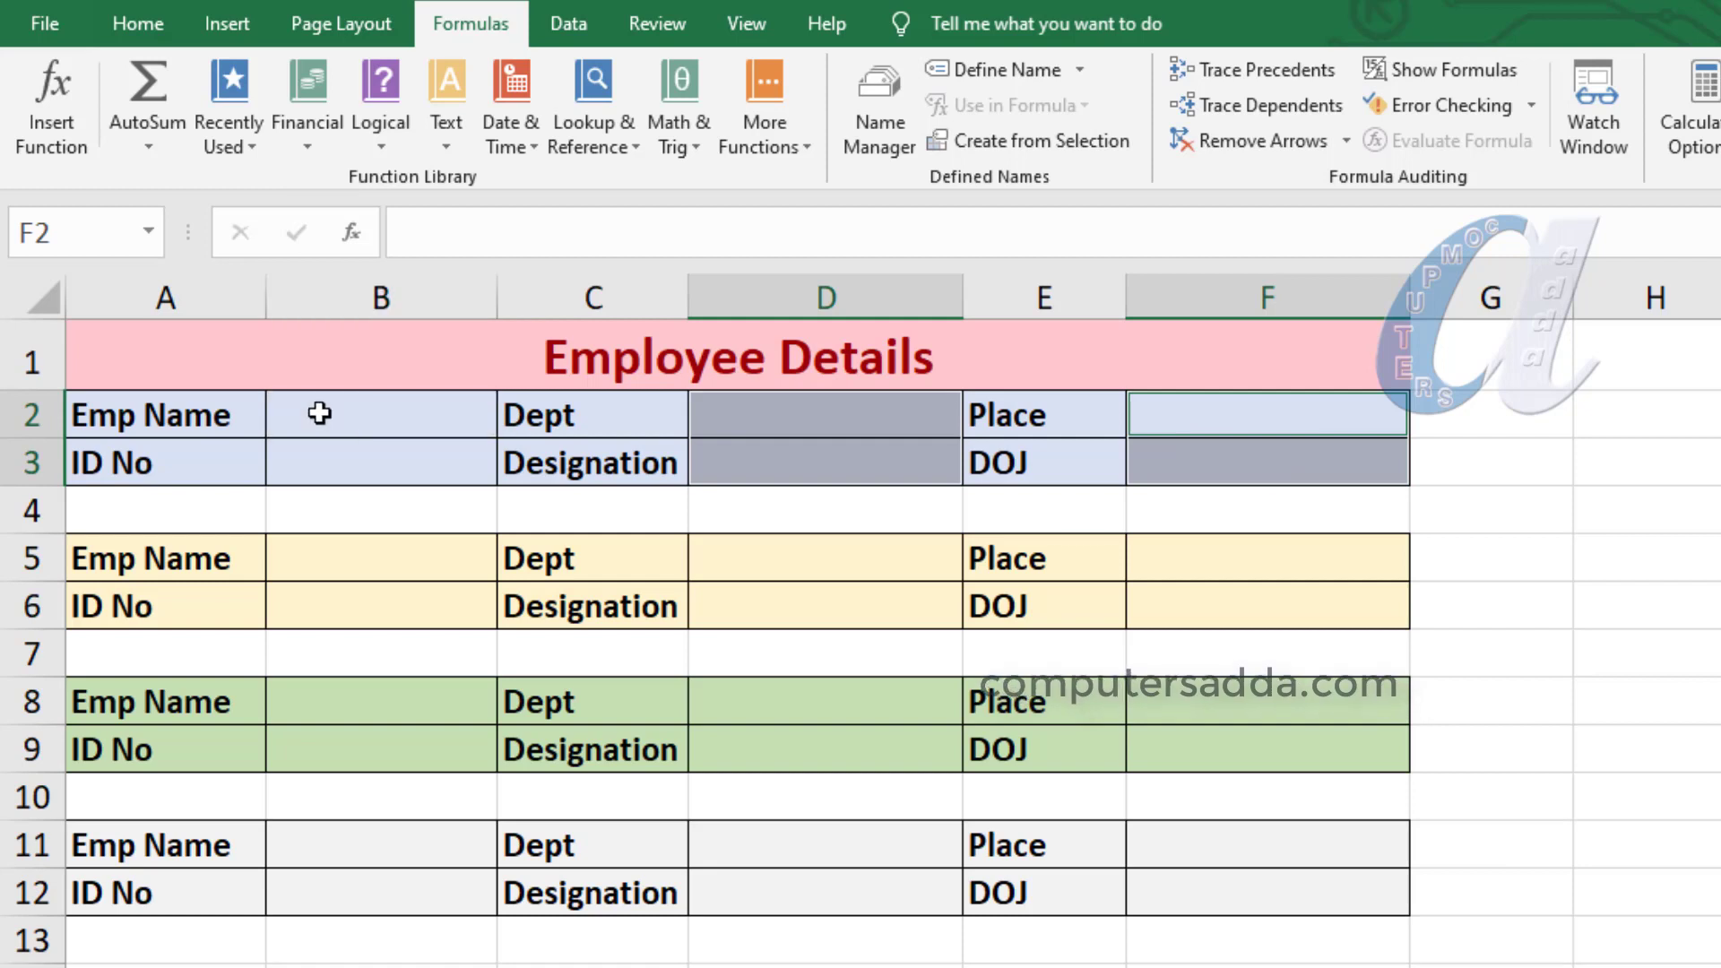
{"action": "left_click", "coordinate": [319, 413], "text": "ctrl"}
{"action": "left_click", "coordinate": [321, 412], "text": "ctrl"}
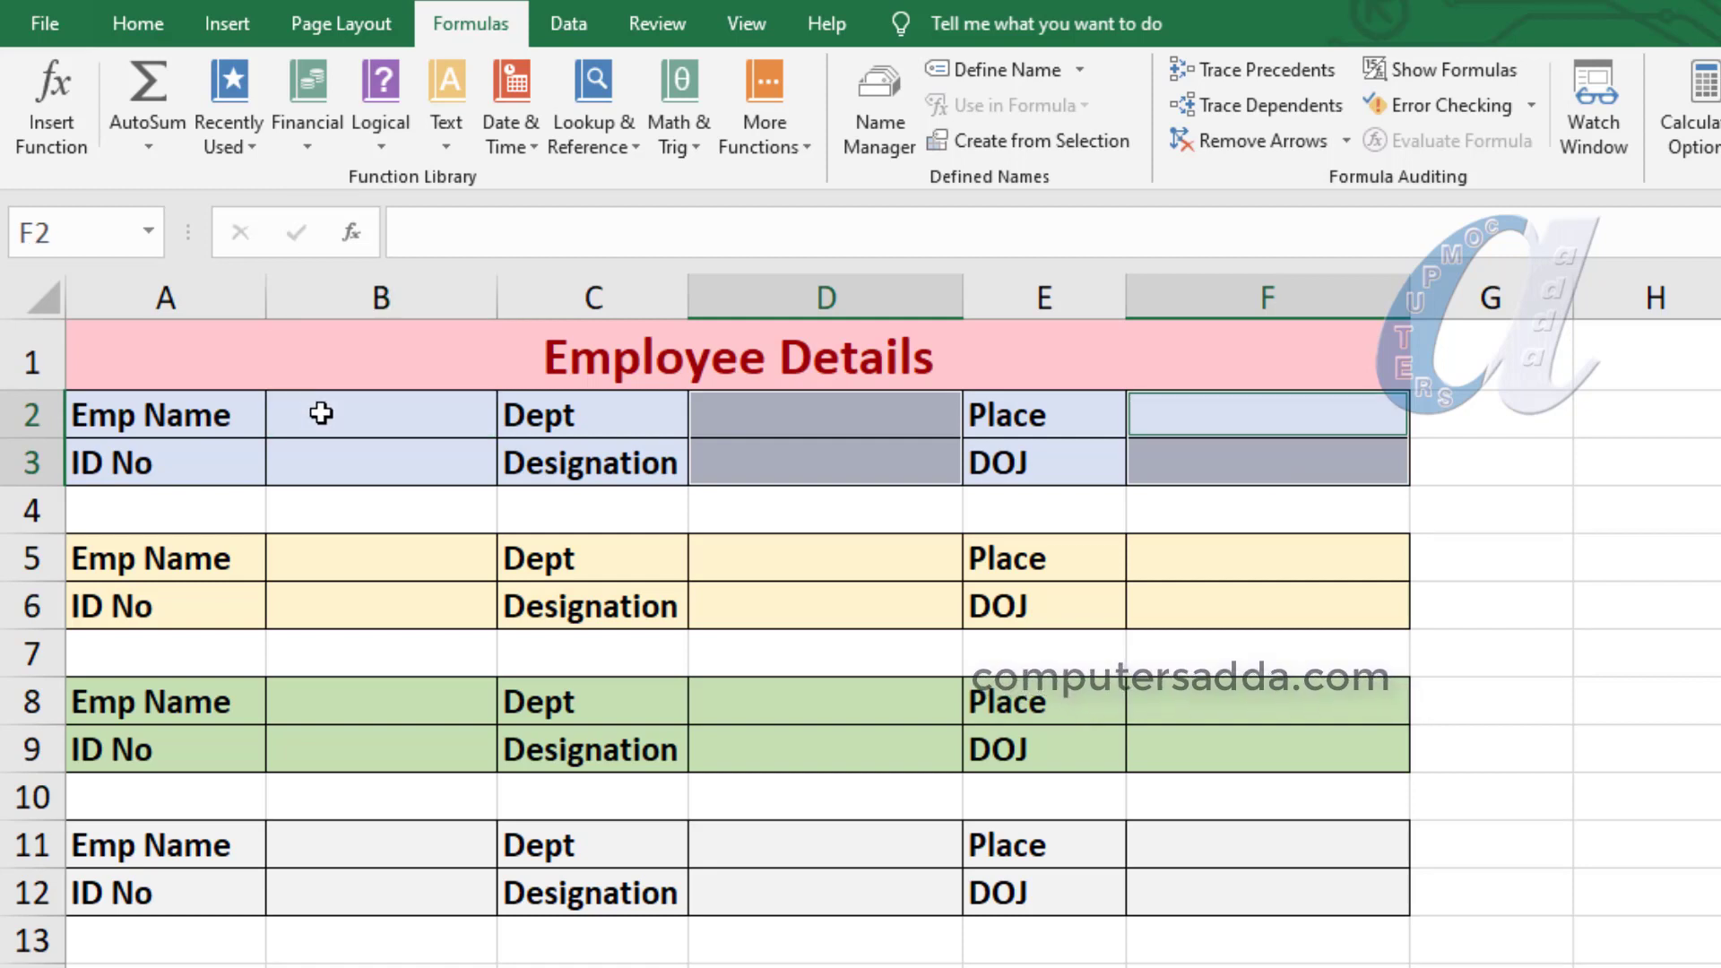
{"action": "left_click_drag", "start_coordinate": [322, 413], "coordinate": [322, 438]}
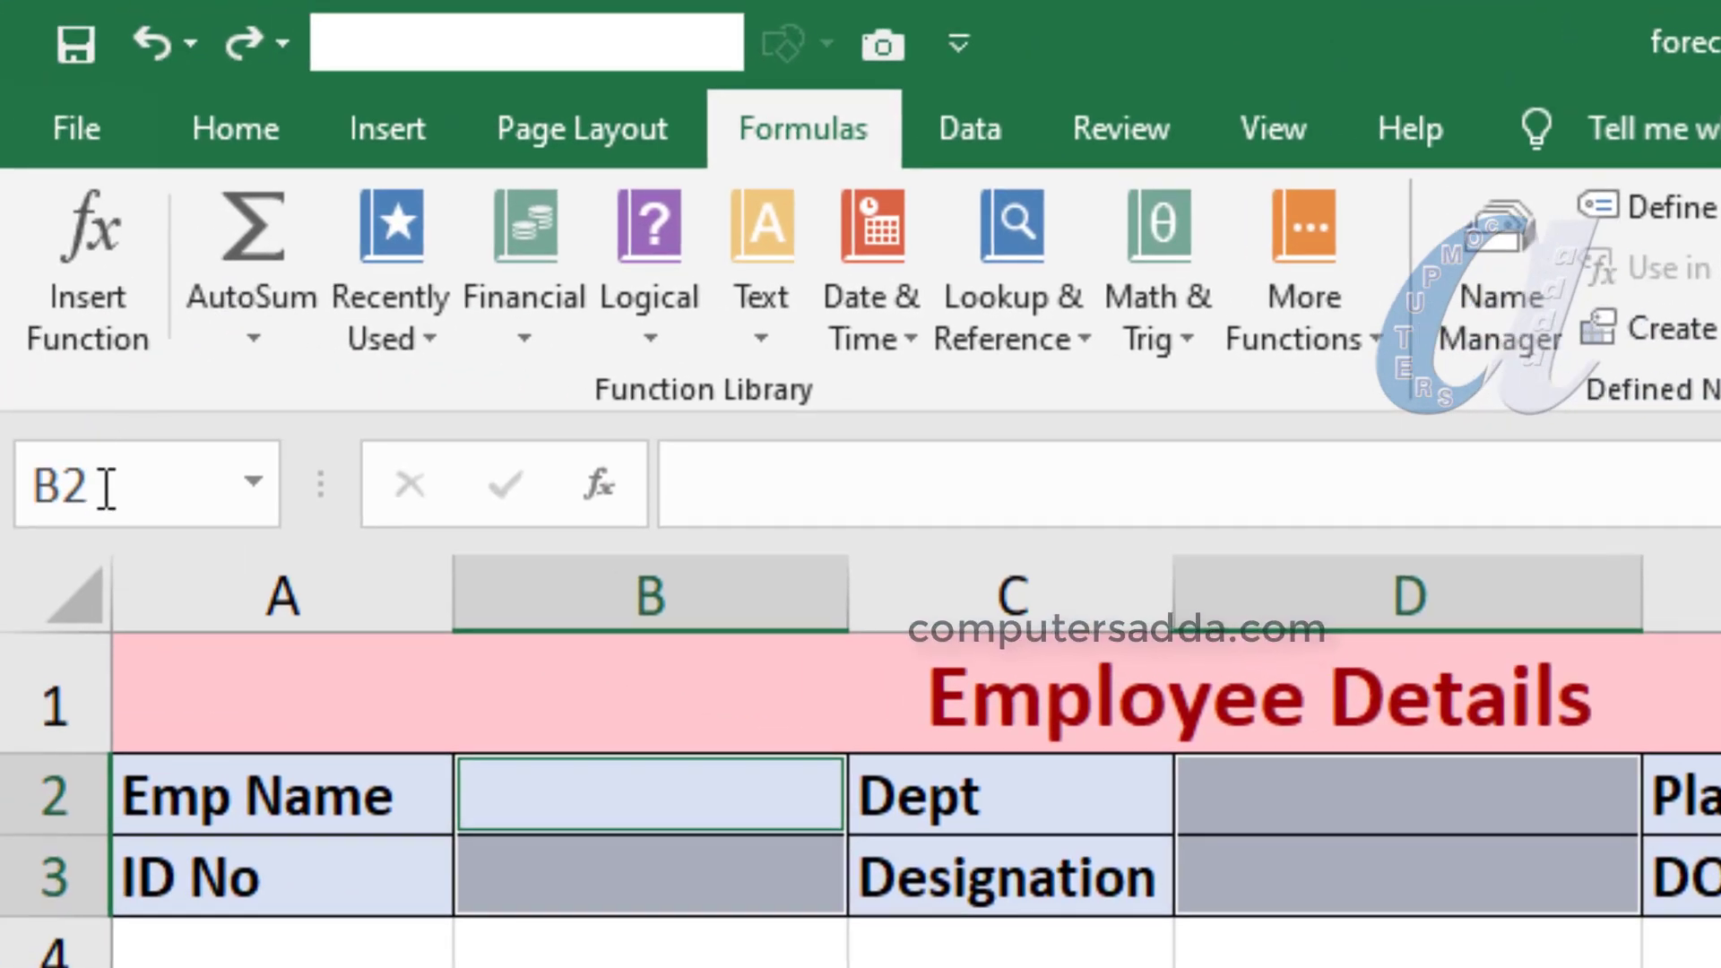
Name the selected entry cells employee1 in the Name Box
{"action": "left_click", "coordinate": [105, 485]}
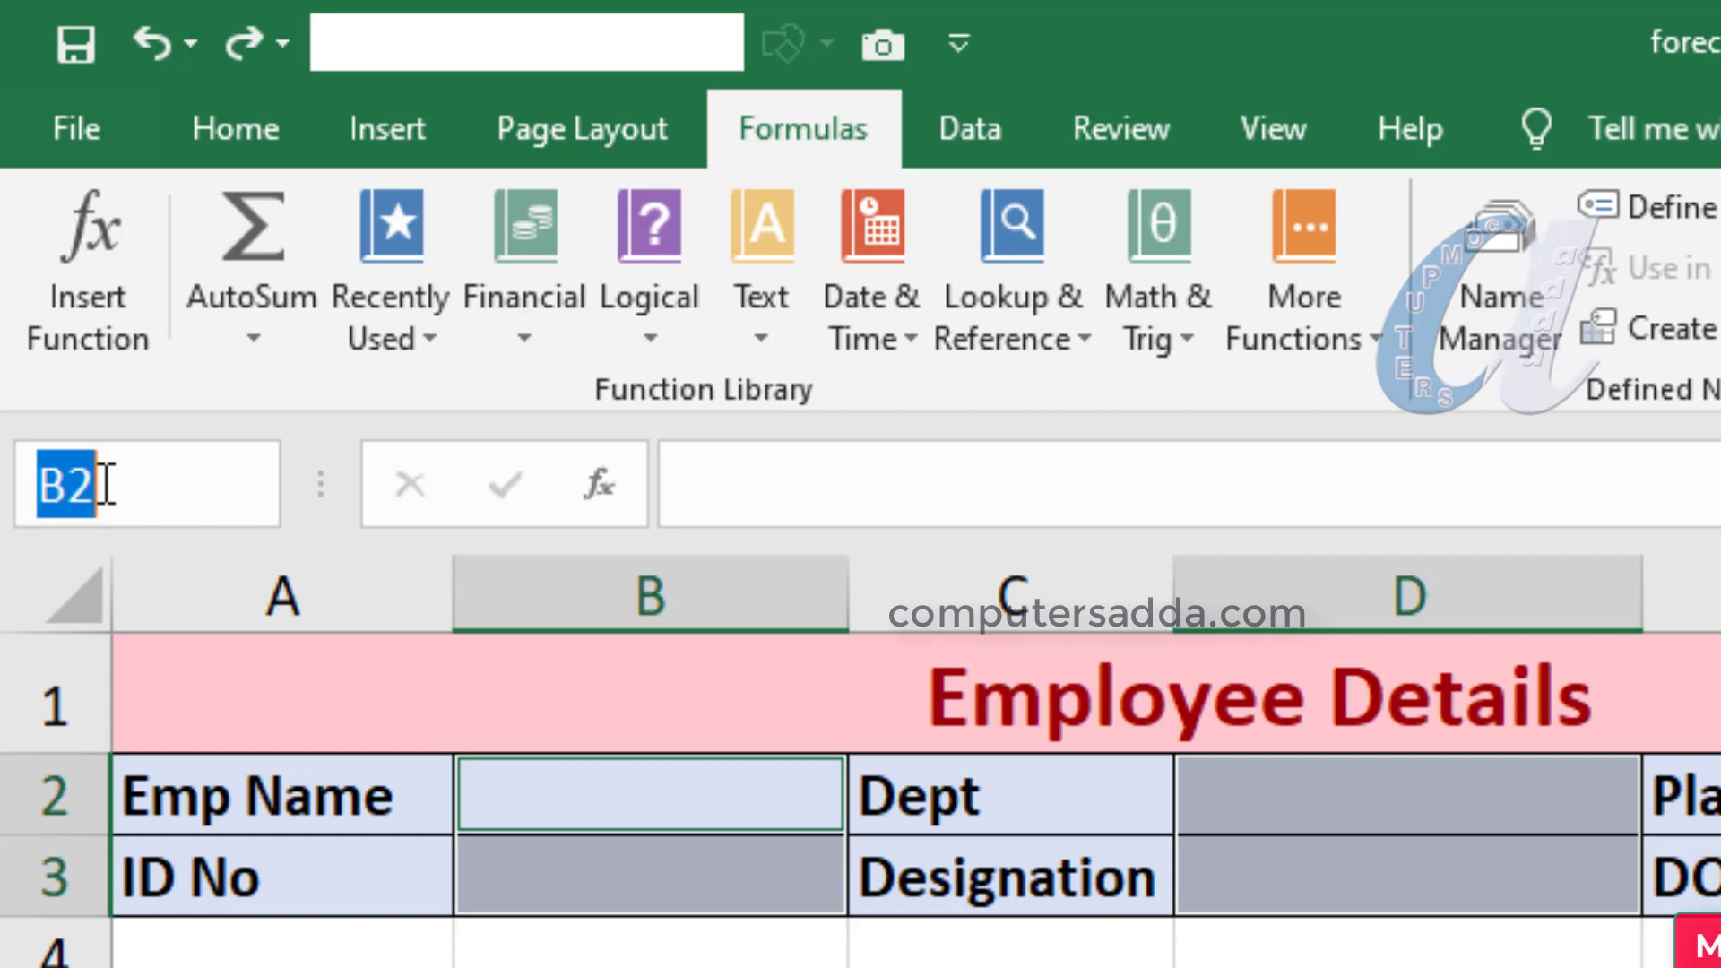
{"action": "type", "text": "e"}
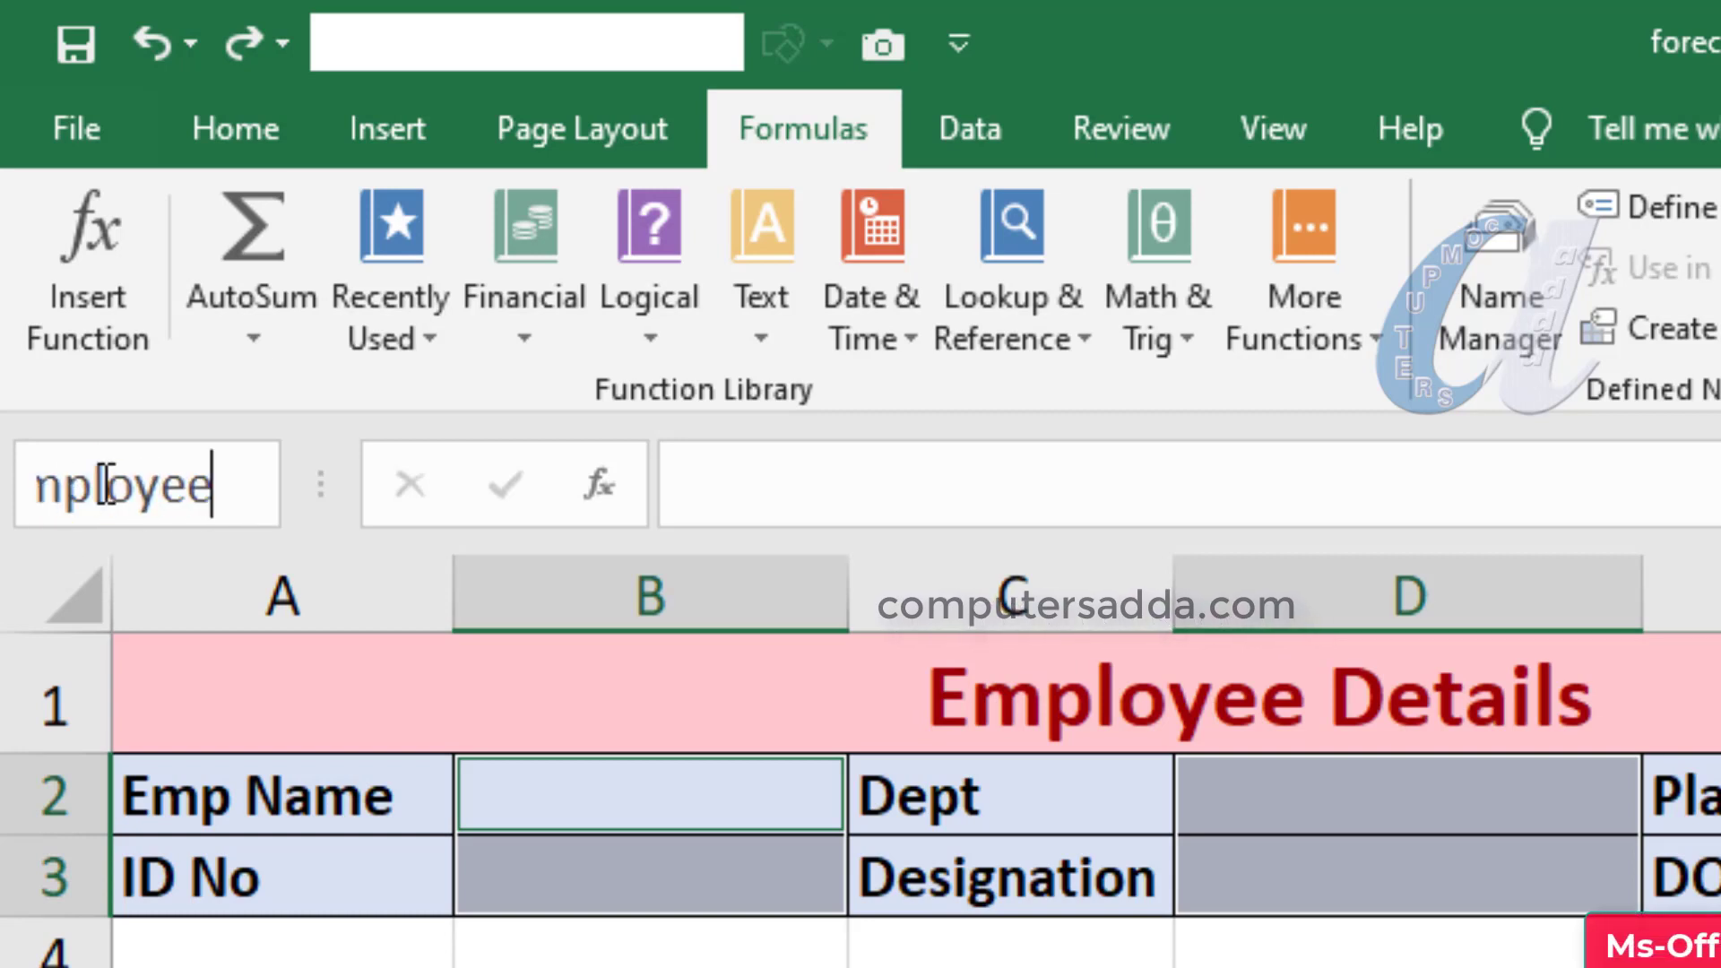
{"action": "type", "text": "mployee1"}
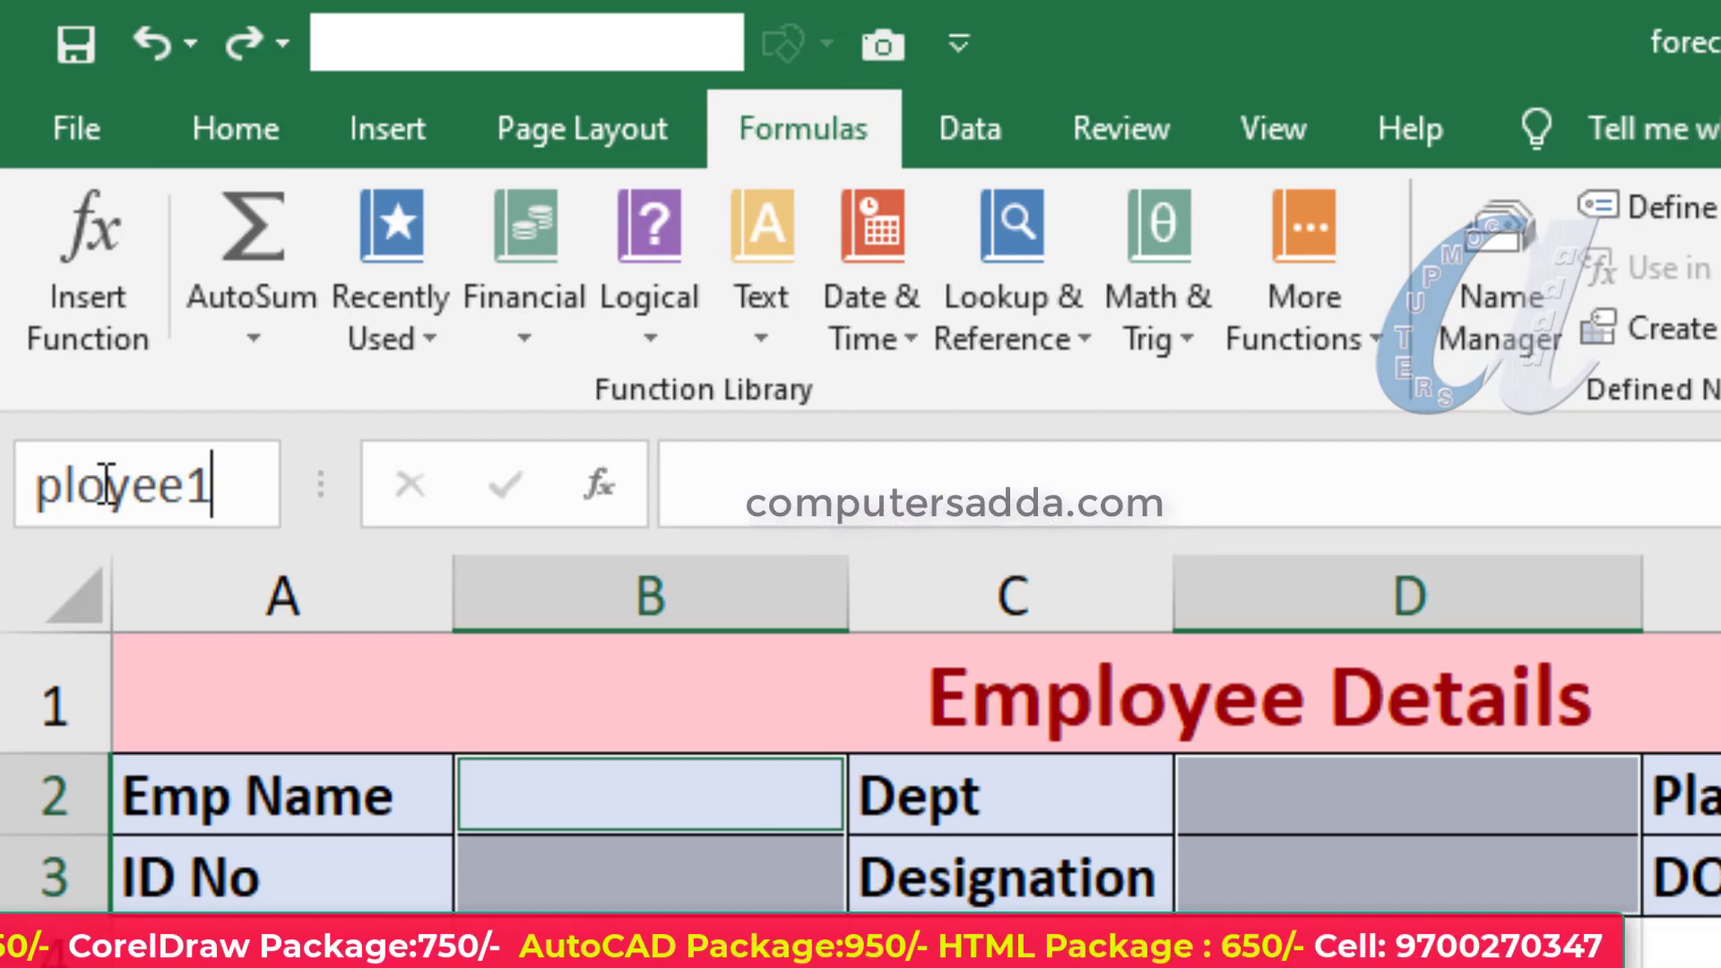
{"action": "key", "text": "Return"}
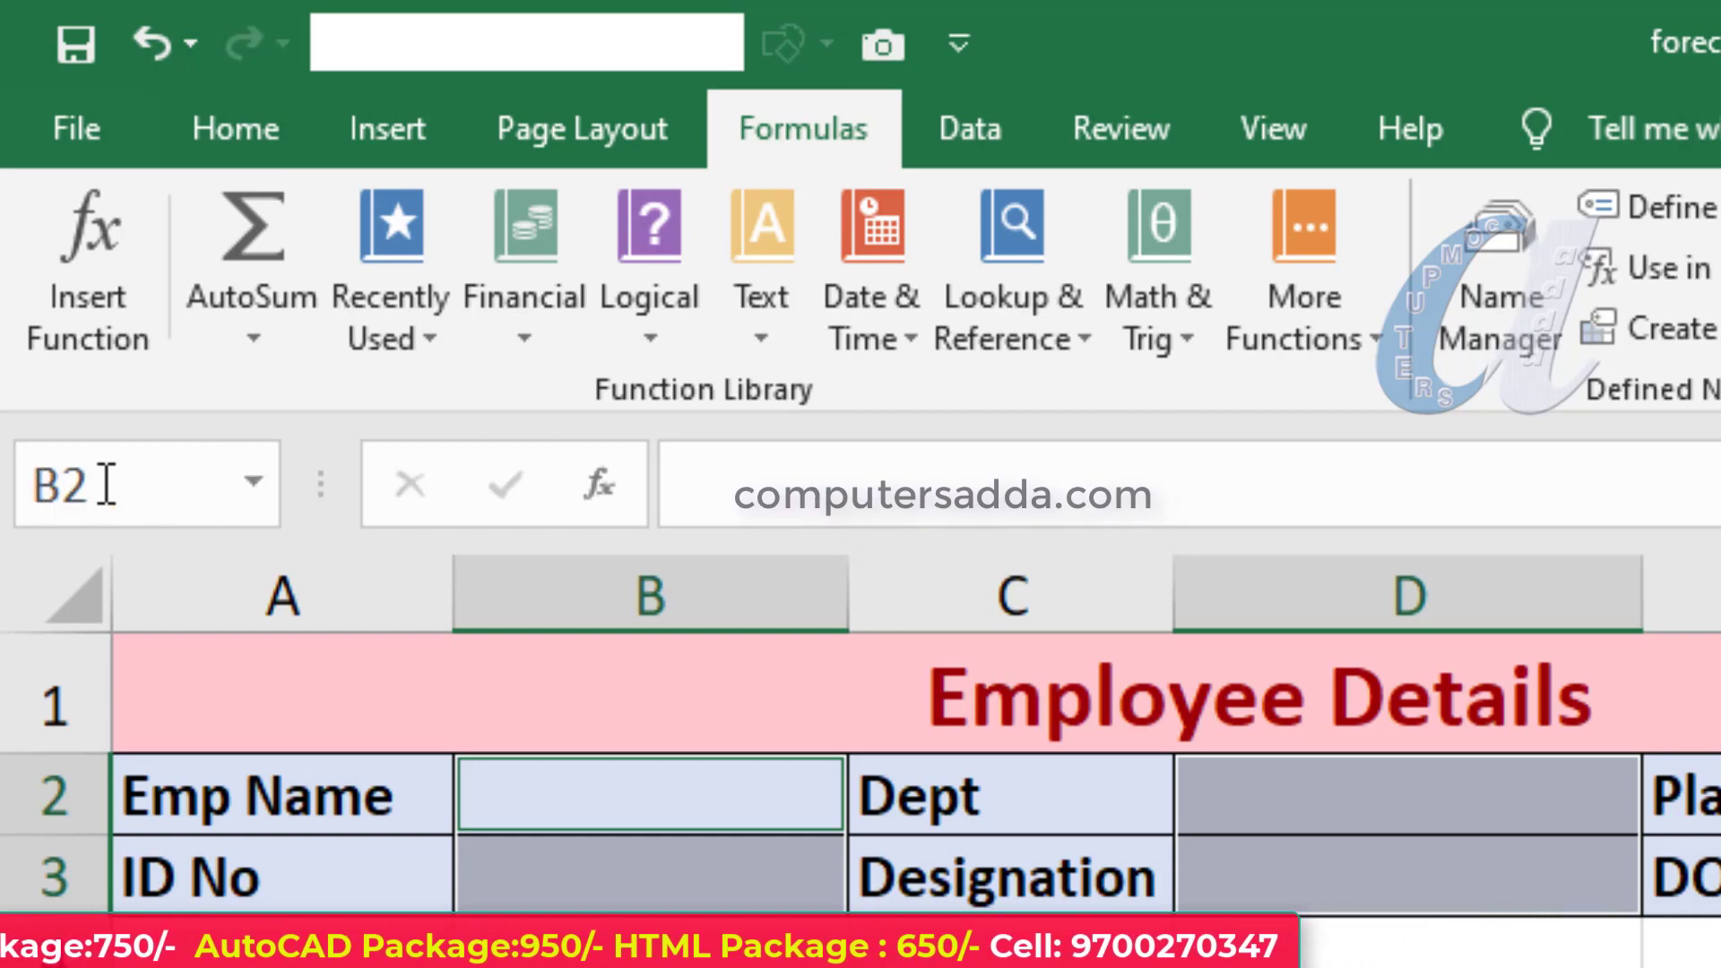
Widen the Name Box so full range names fit and open its defined-names list
{"action": "left_click", "coordinate": [256, 480]}
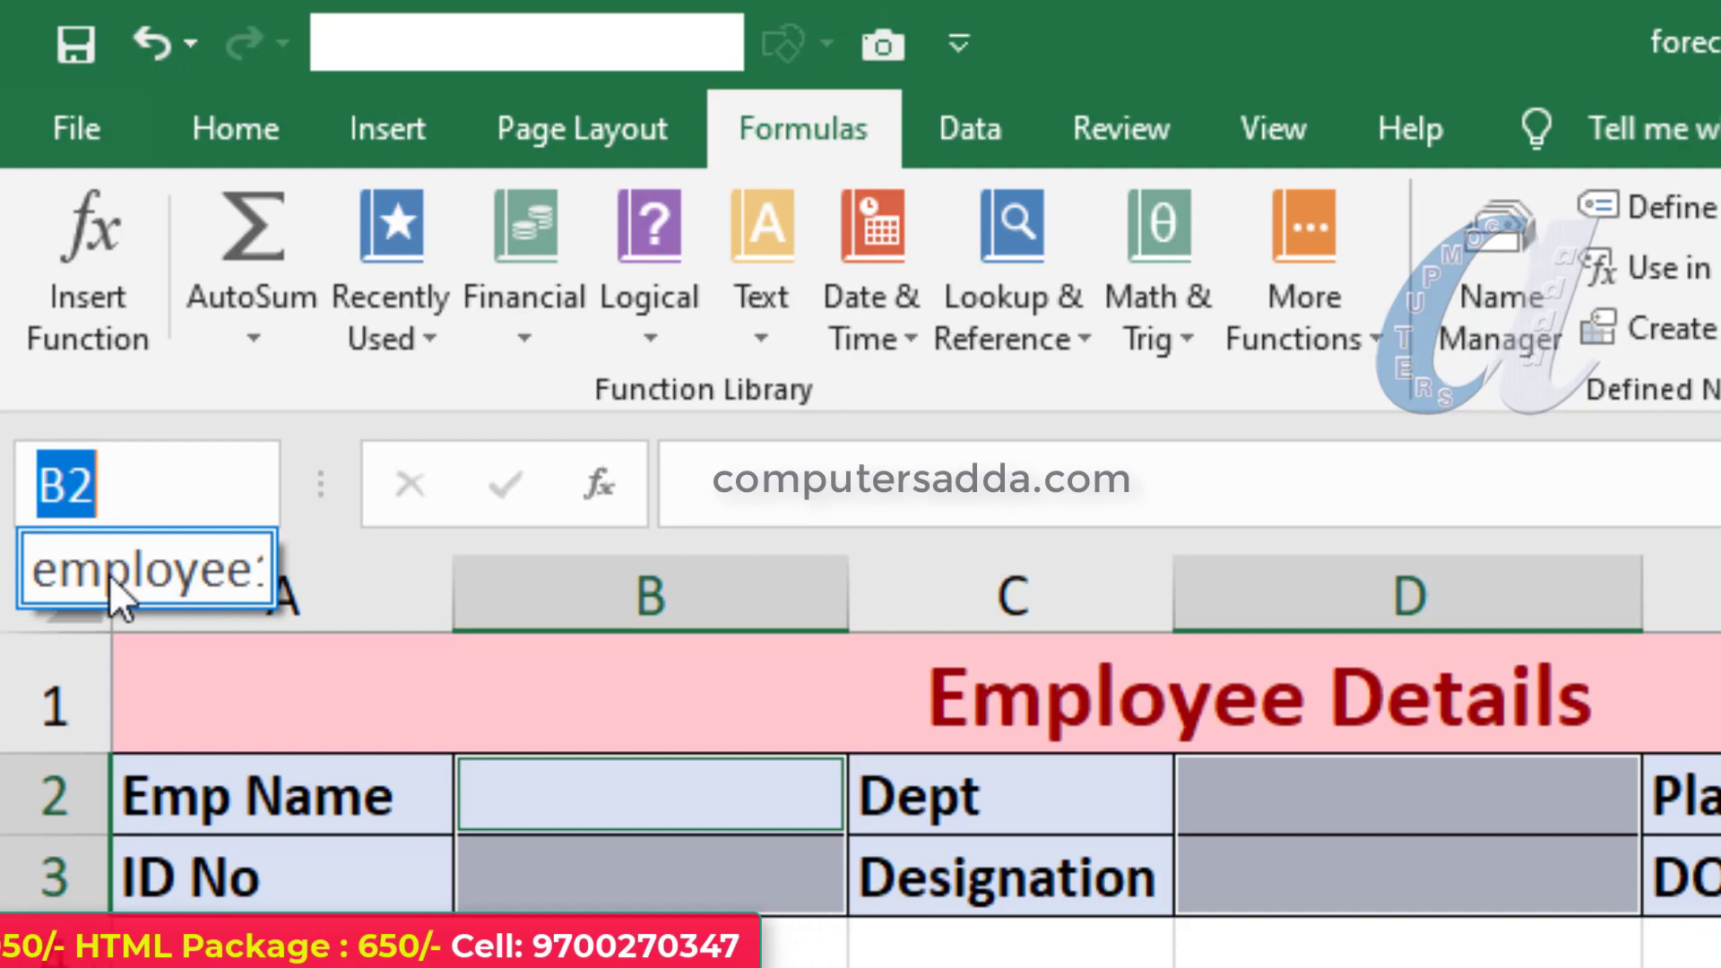
{"action": "left_click", "coordinate": [314, 488]}
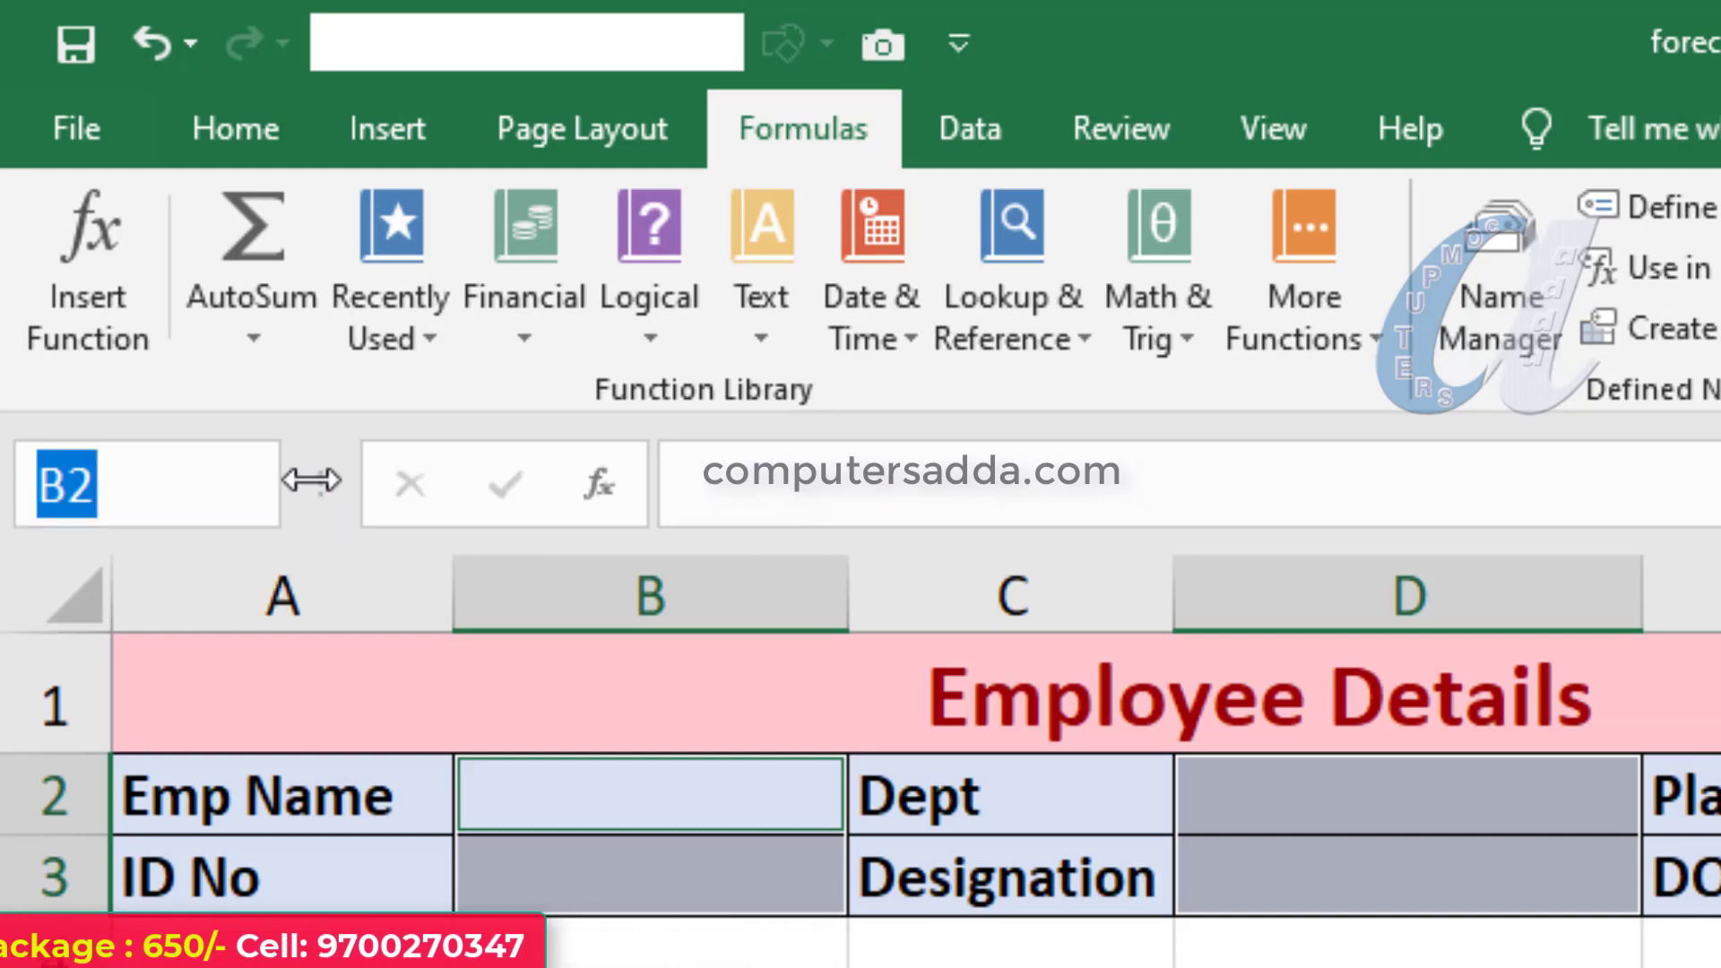
{"action": "left_click_drag", "start_coordinate": [311, 481], "coordinate": [413, 484]}
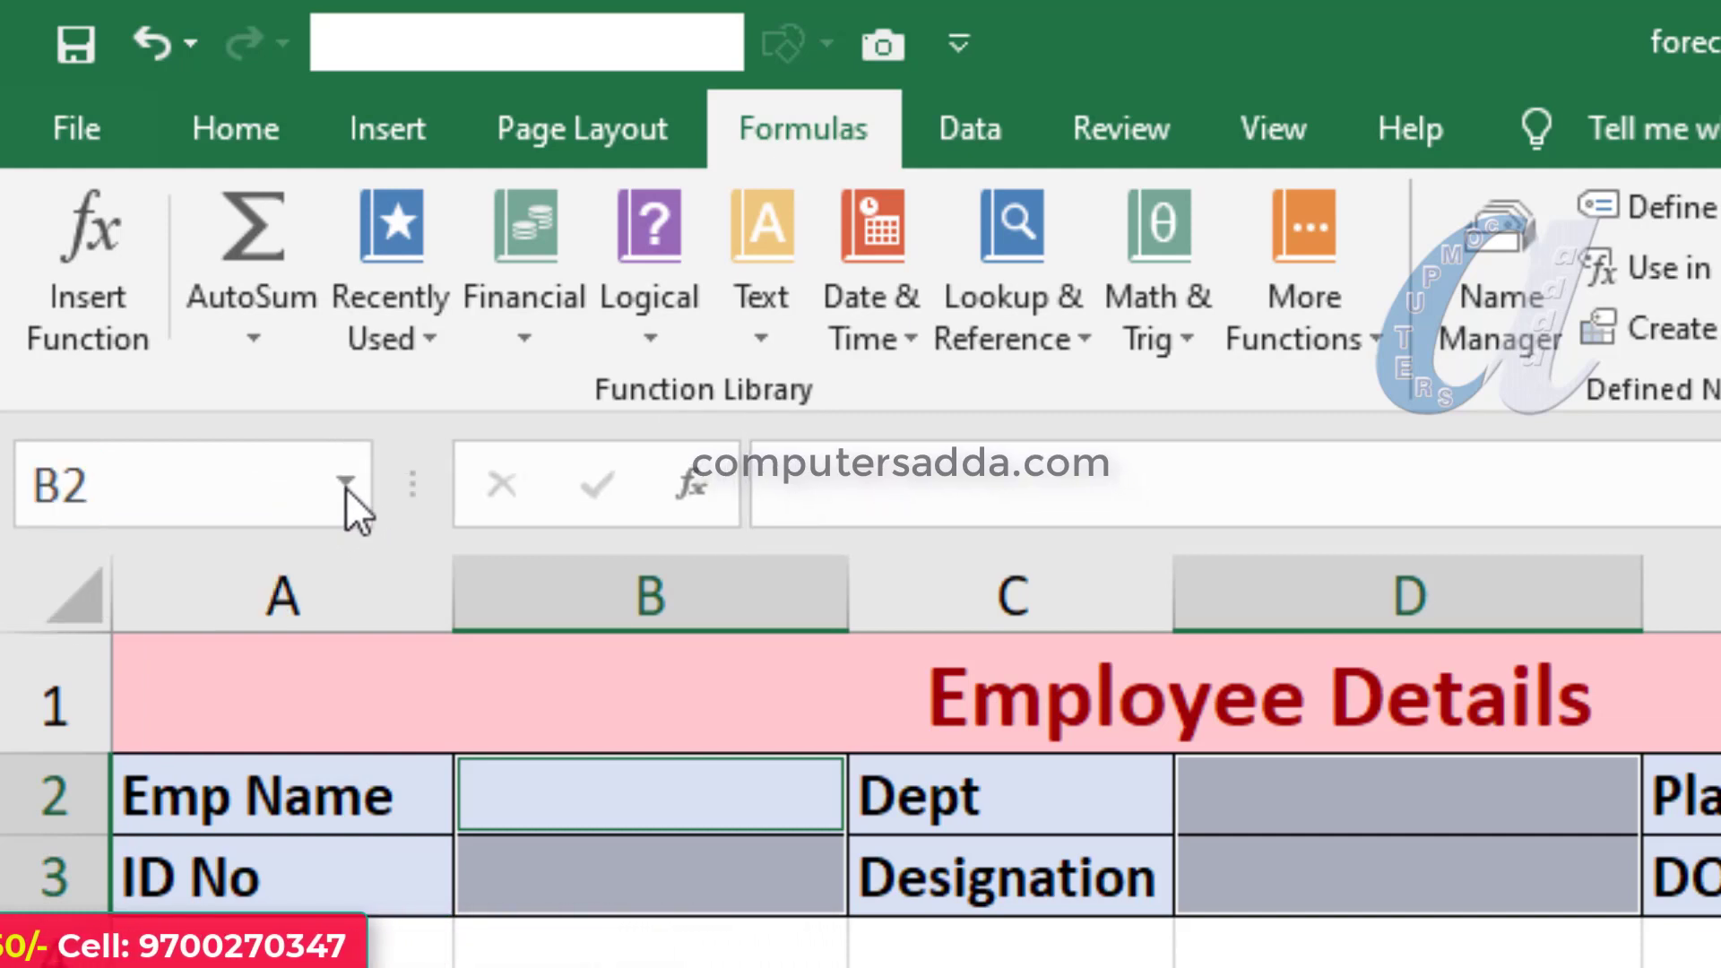
{"action": "left_click", "coordinate": [346, 486]}
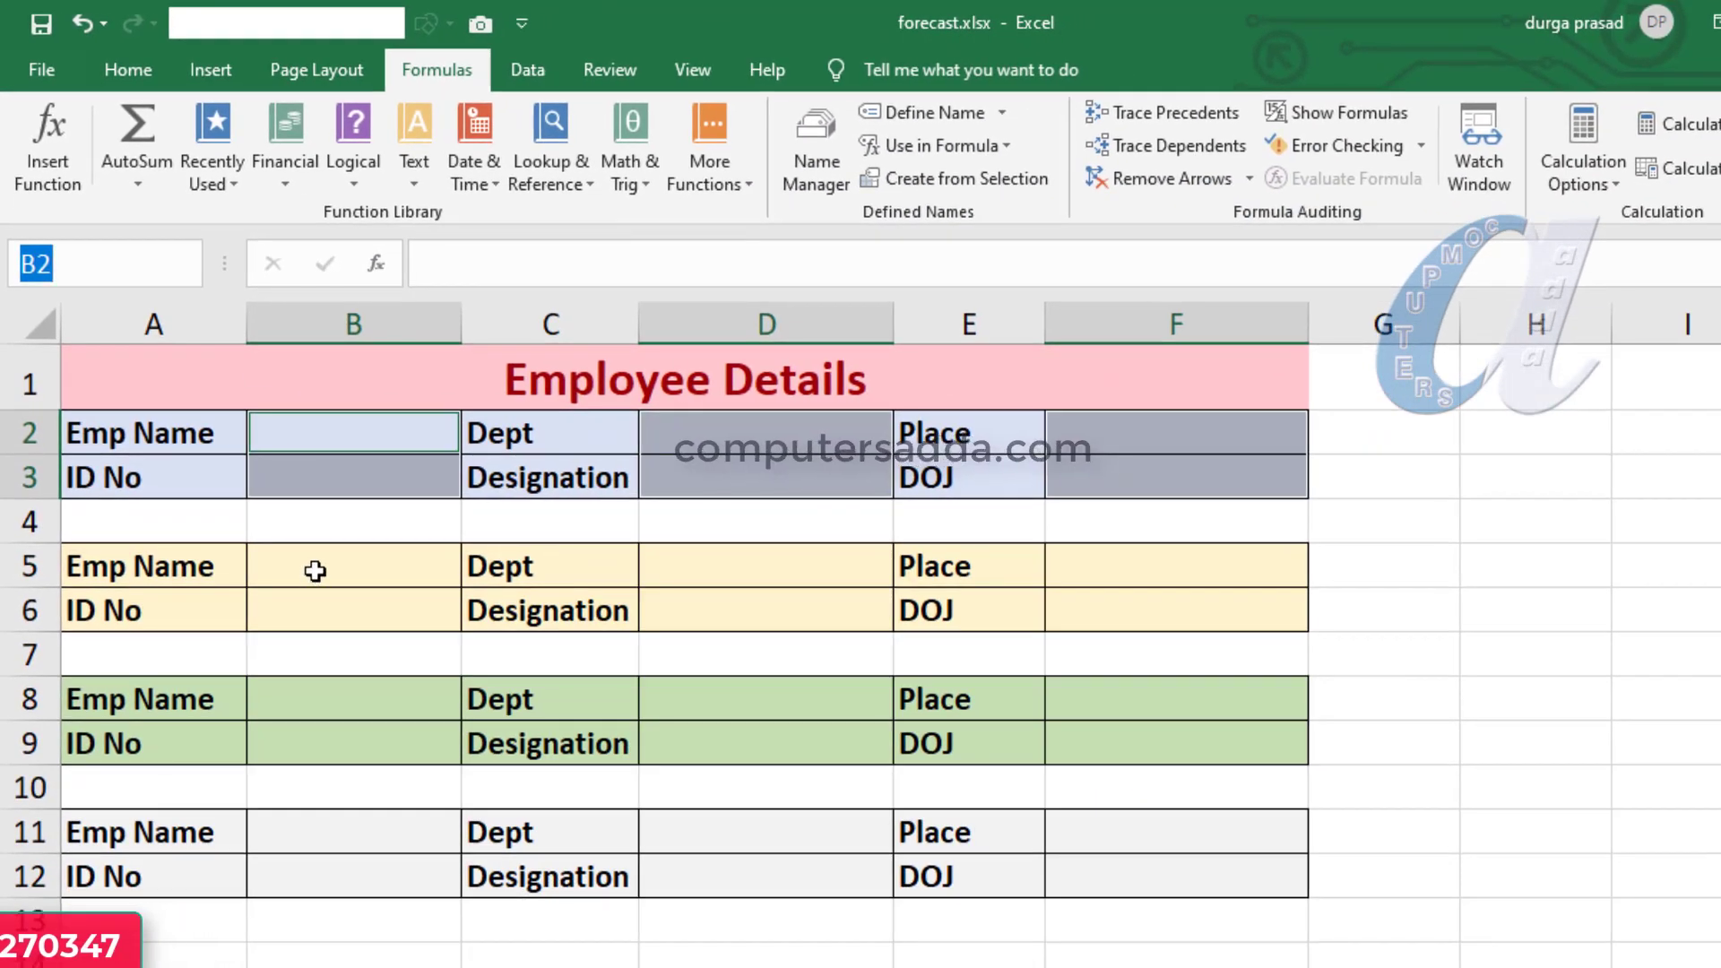
Ctrl-select B5:B6, D5:D6 and F5:F6 and name them employee2 in the Name Box
{"action": "left_click", "coordinate": [314, 570]}
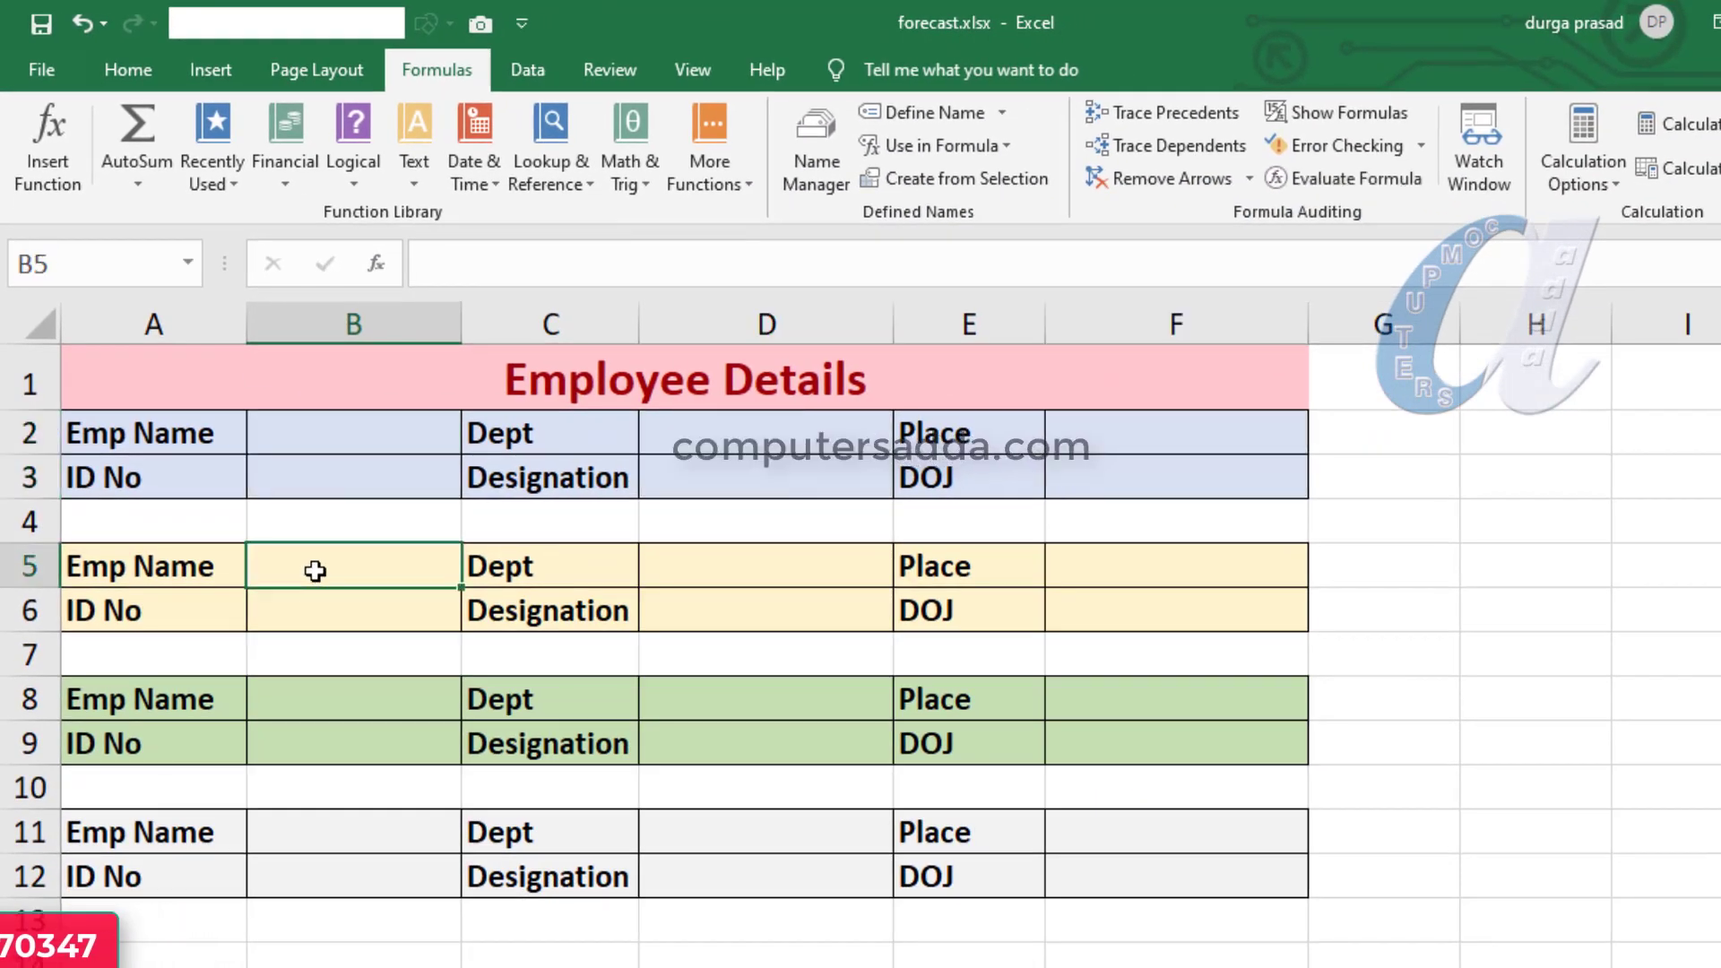
{"action": "left_click_drag", "start_coordinate": [311, 572], "coordinate": [315, 609]}
{"action": "left_click_drag", "start_coordinate": [705, 567], "coordinate": [714, 625], "text": "ctrl"}
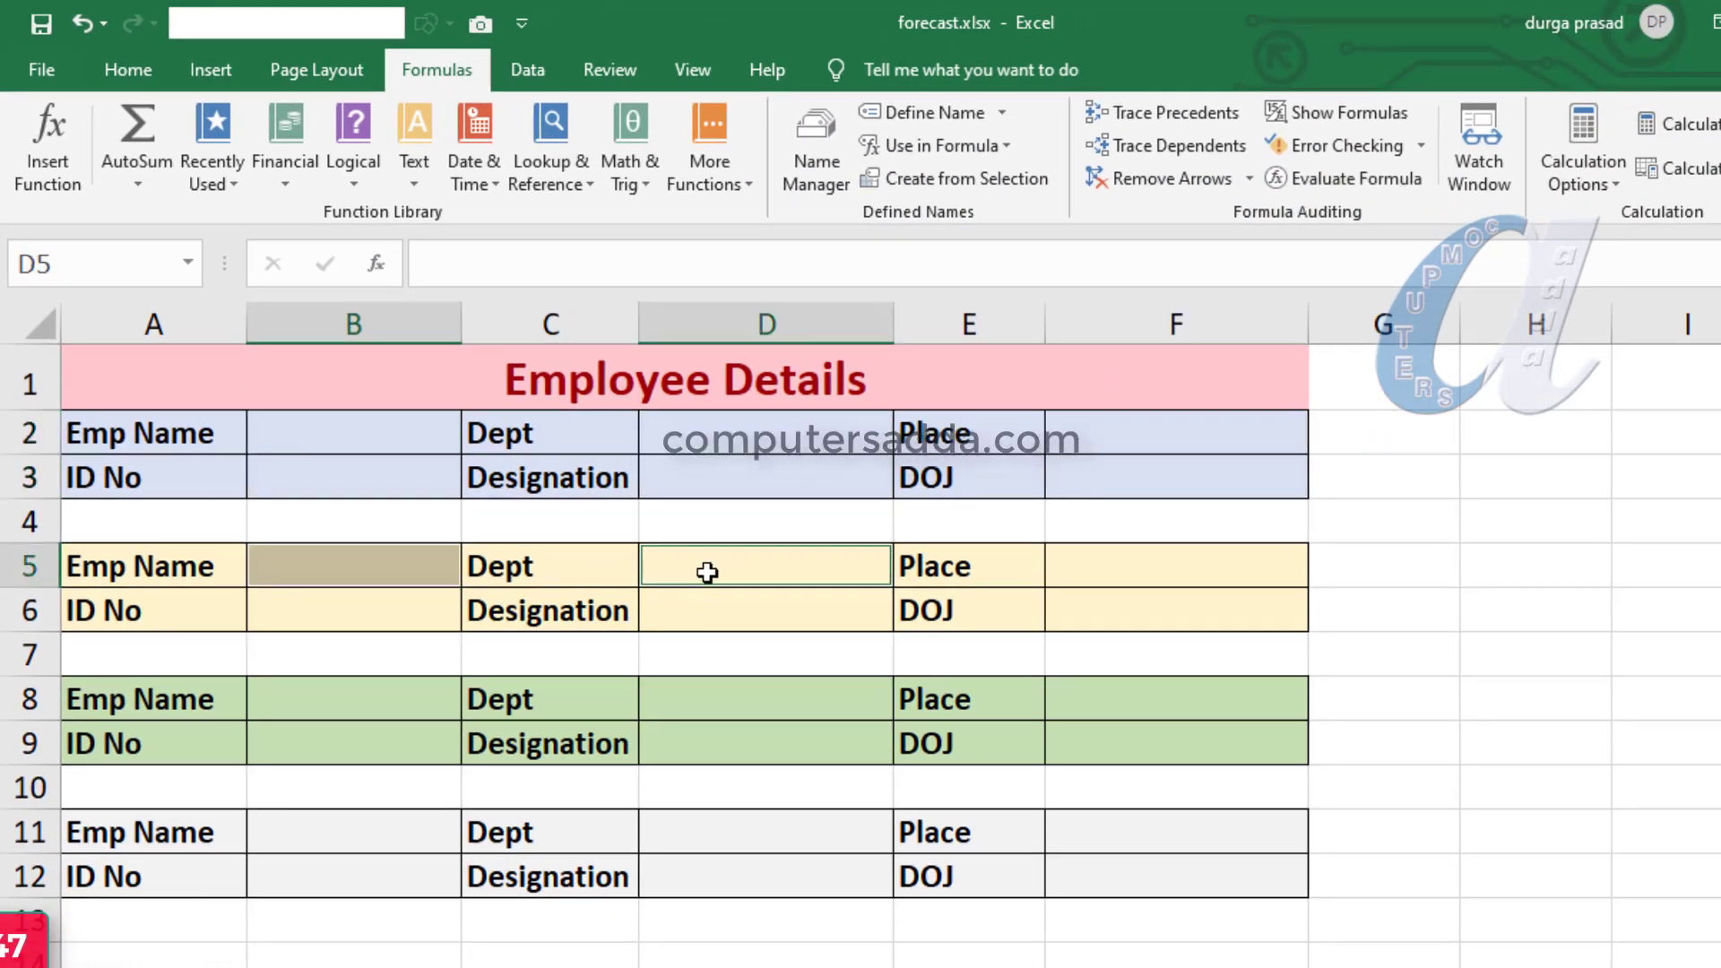
{"action": "left_click_drag", "start_coordinate": [1094, 565], "coordinate": [1103, 610], "text": "ctrl"}
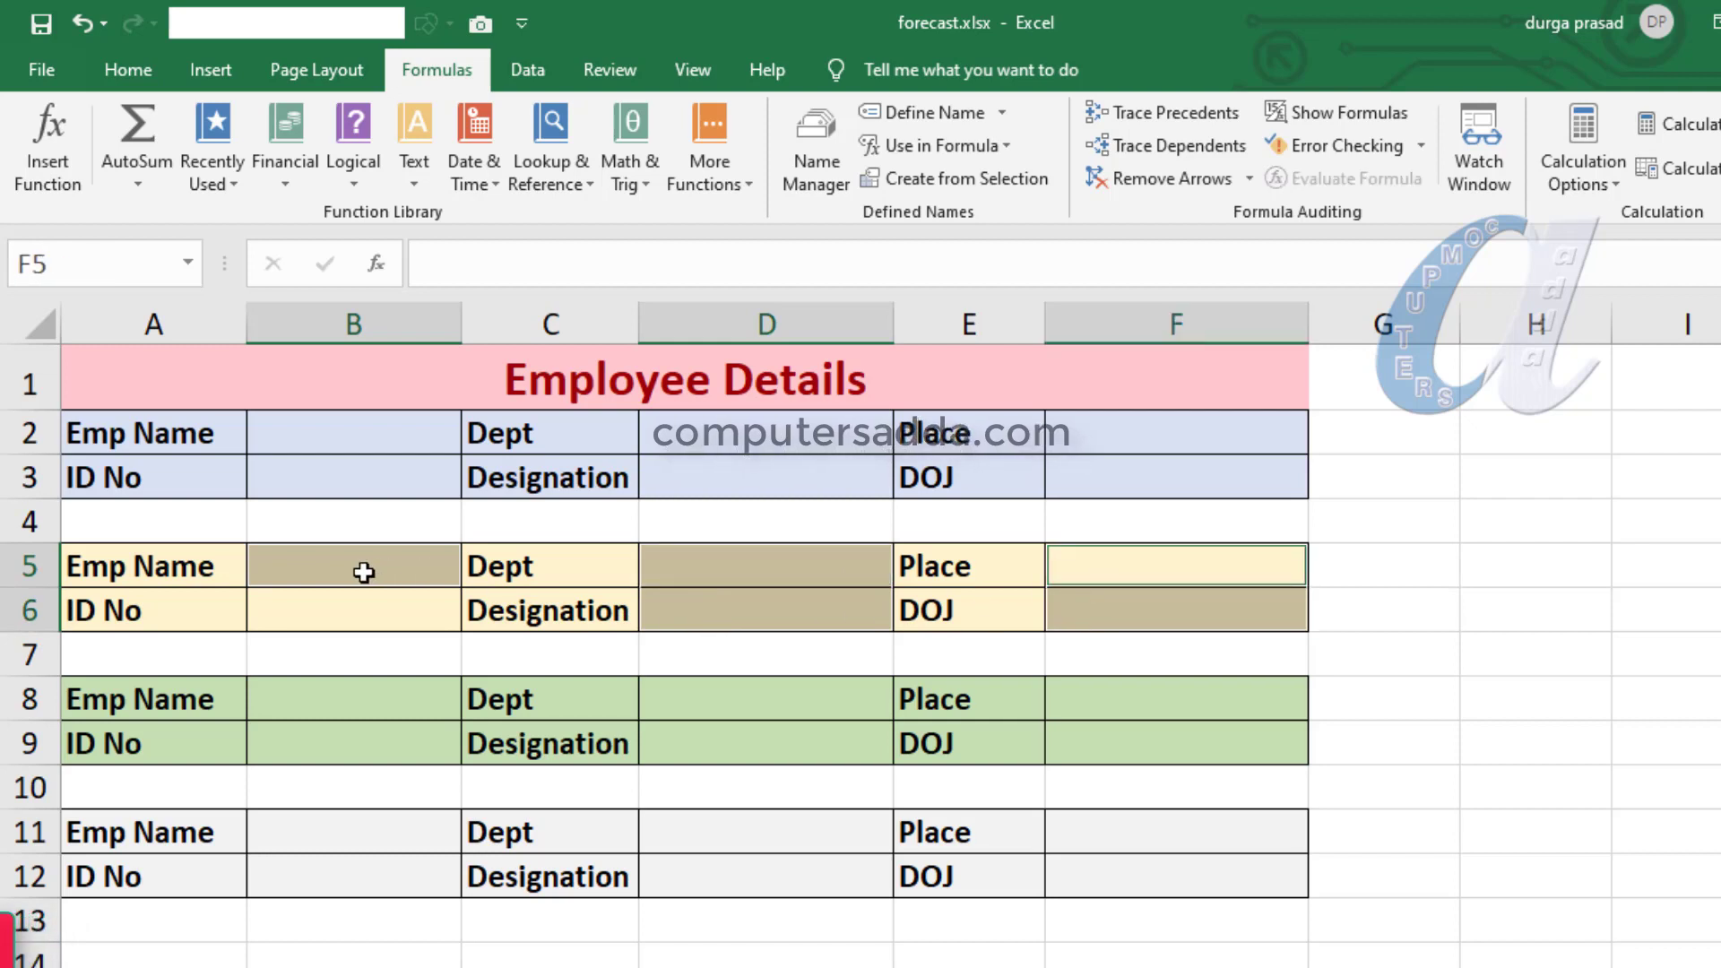
{"action": "left_click", "coordinate": [328, 562], "text": "ctrl"}
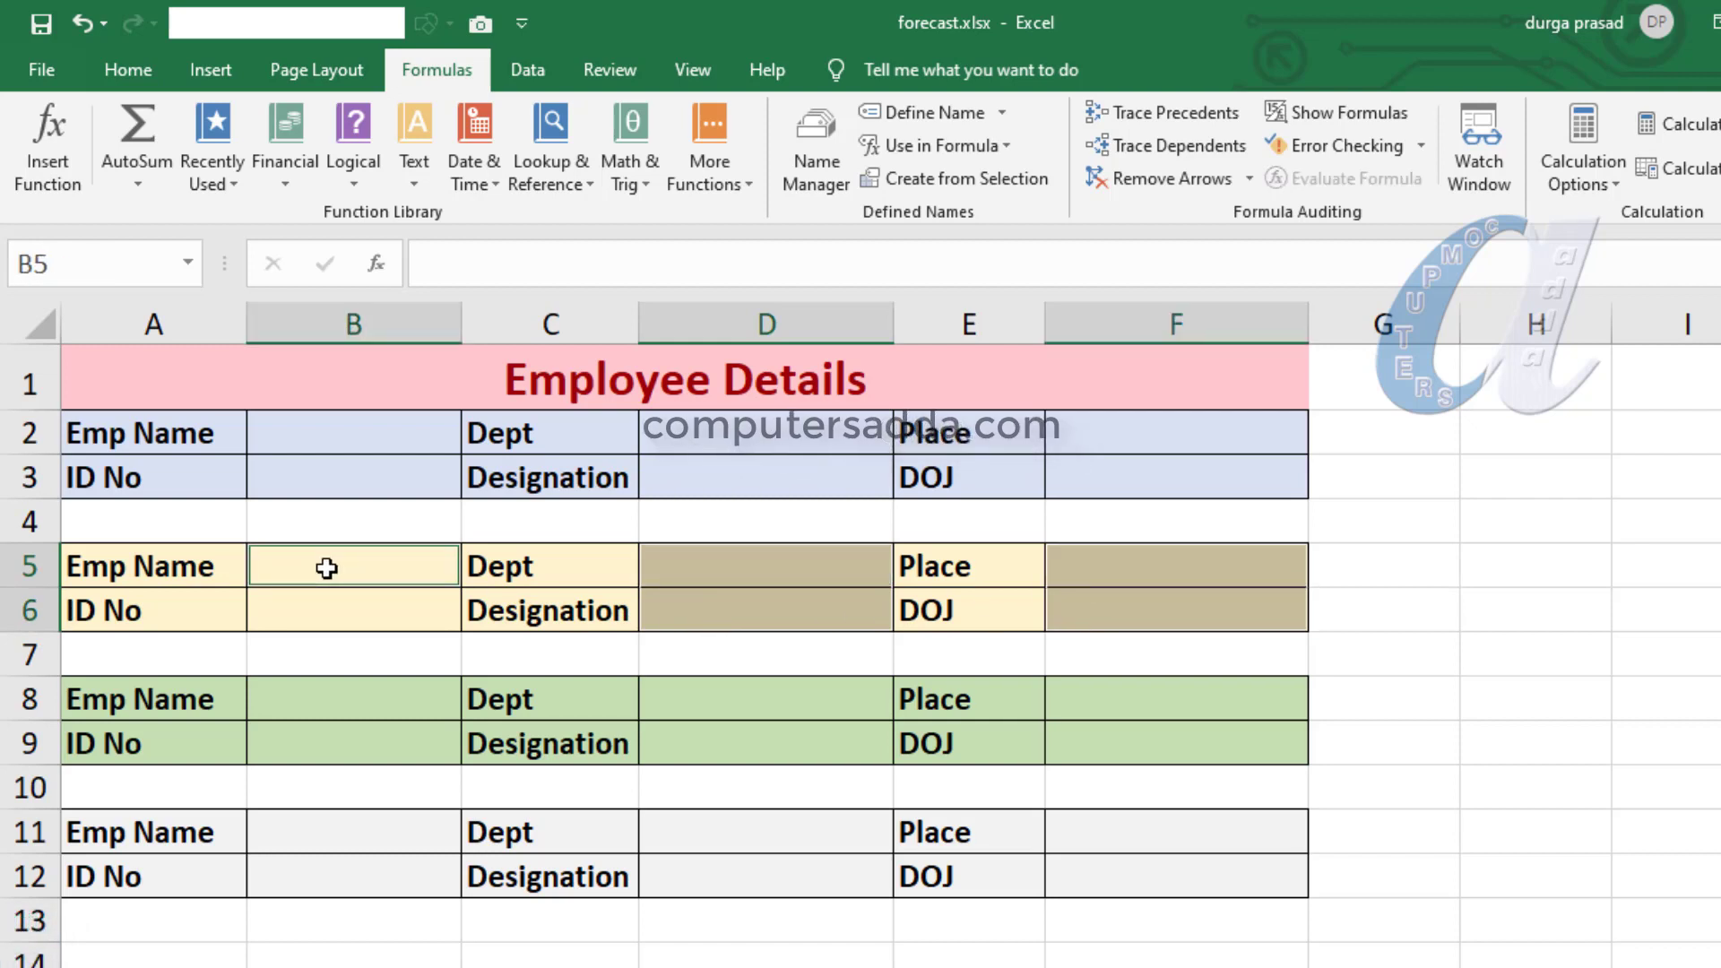
{"action": "left_click_drag", "start_coordinate": [326, 566], "coordinate": [331, 603], "text": "ctrl"}
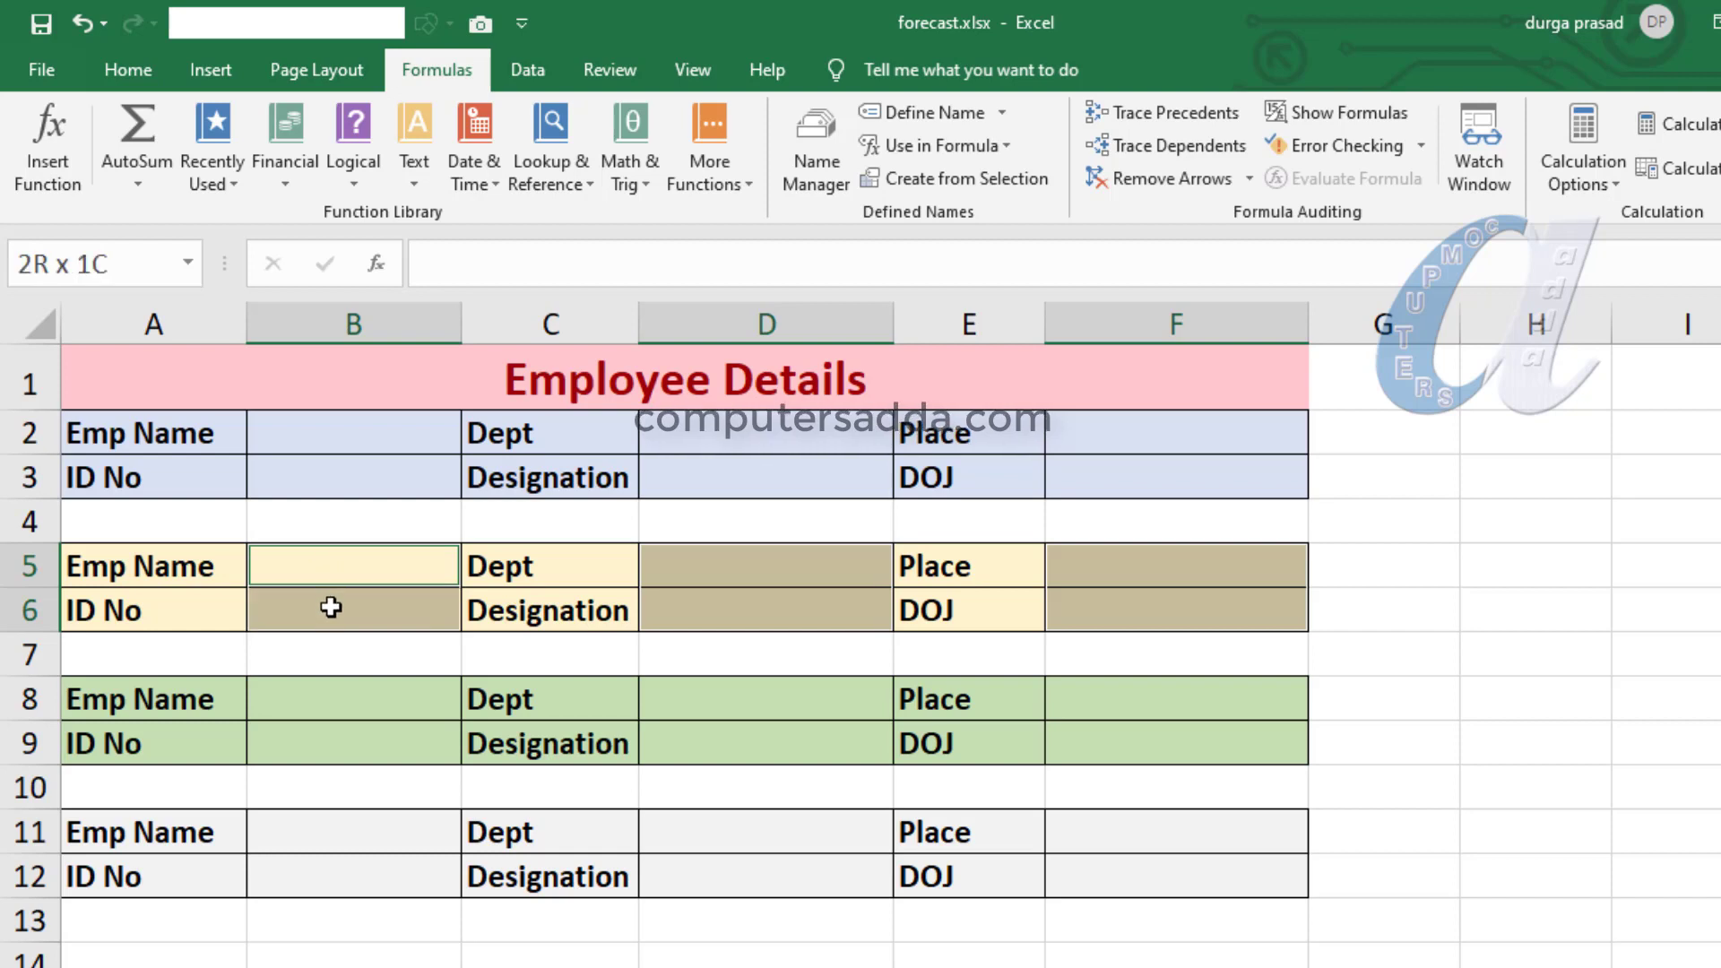
{"action": "left_click", "coordinate": [93, 277]}
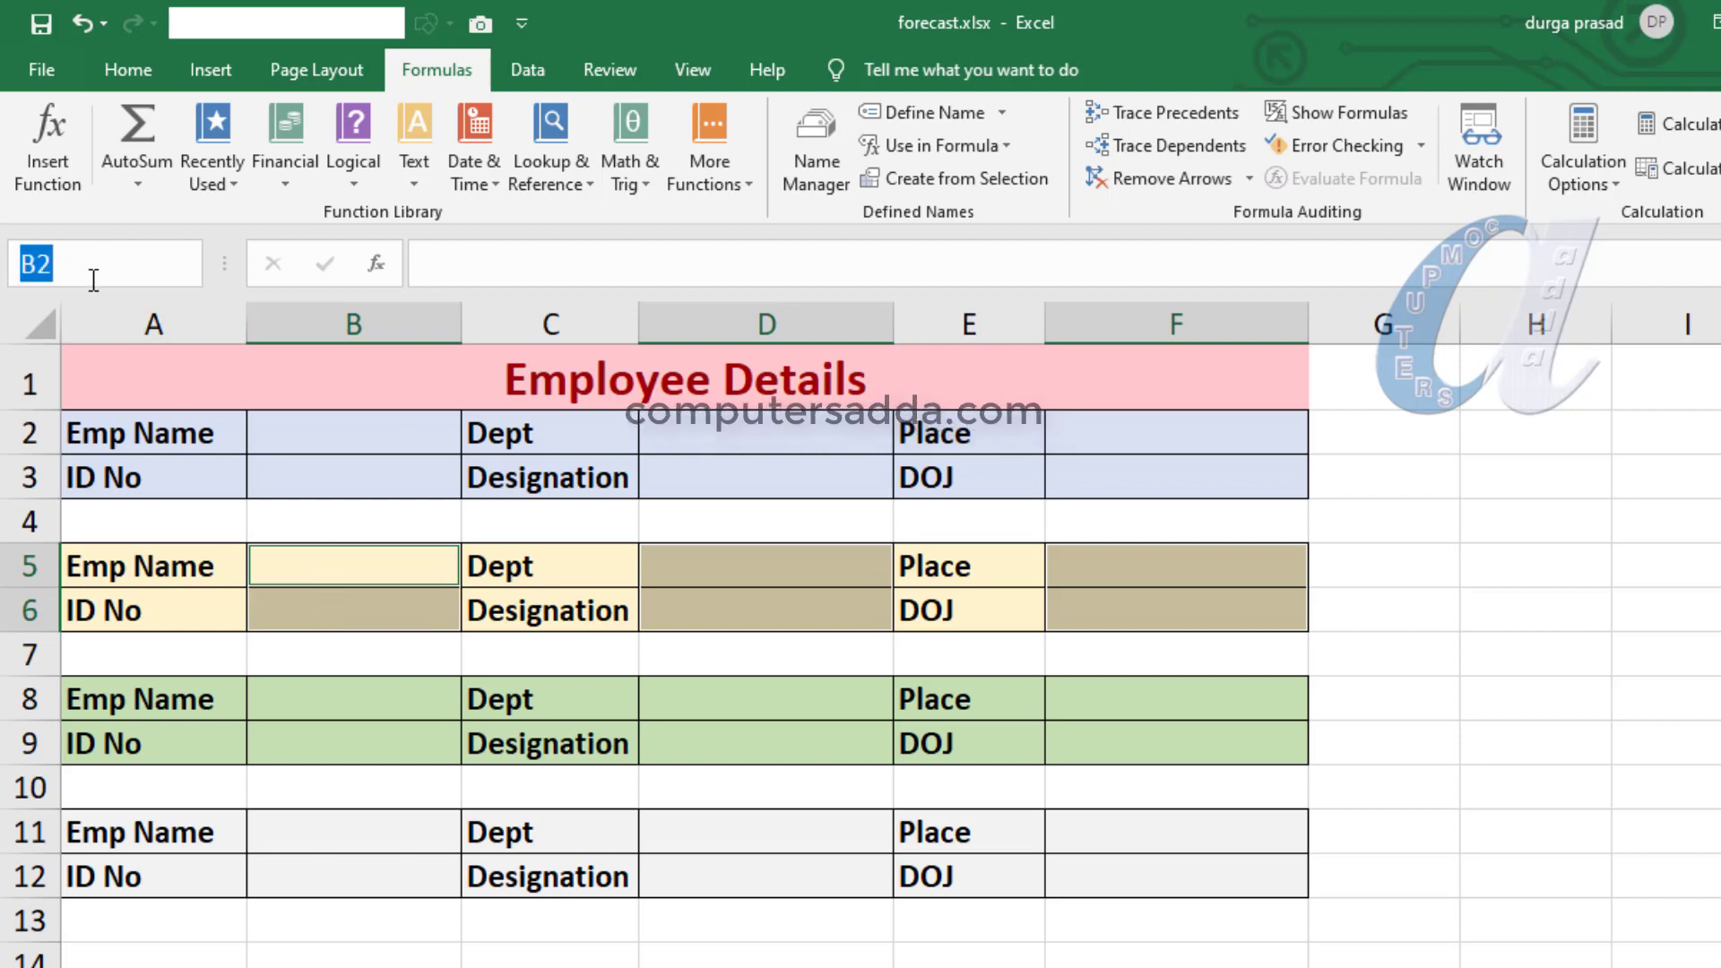
{"action": "type", "text": "employee"}
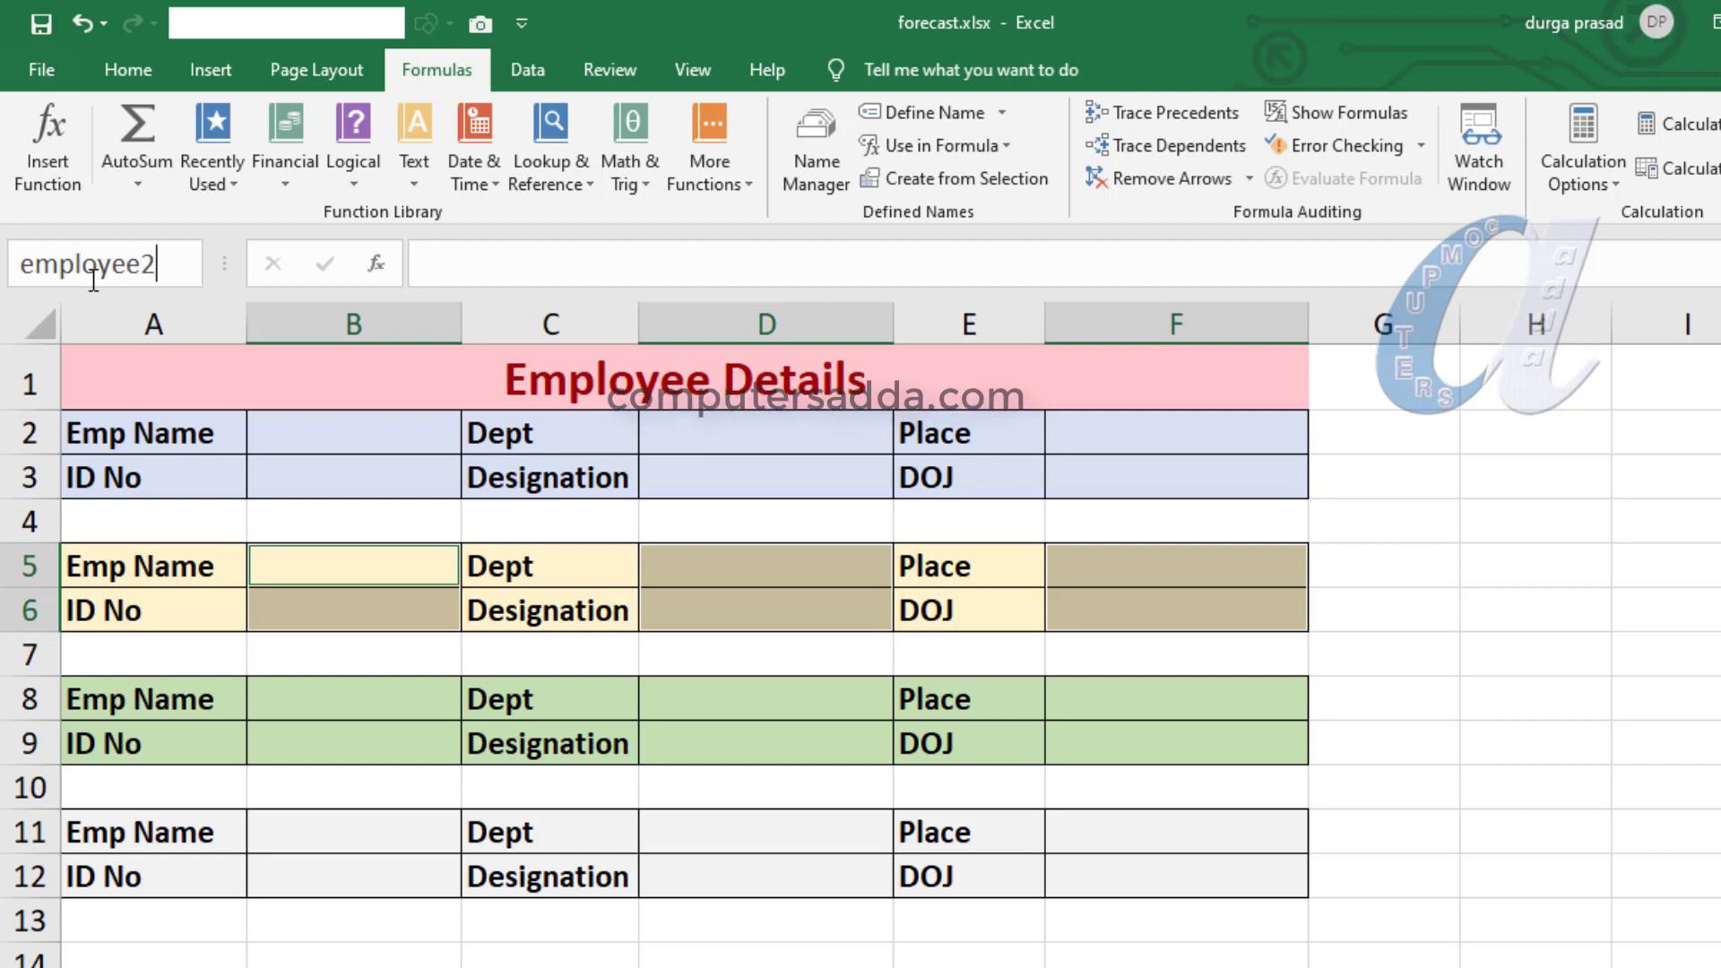
{"action": "key", "text": "Return"}
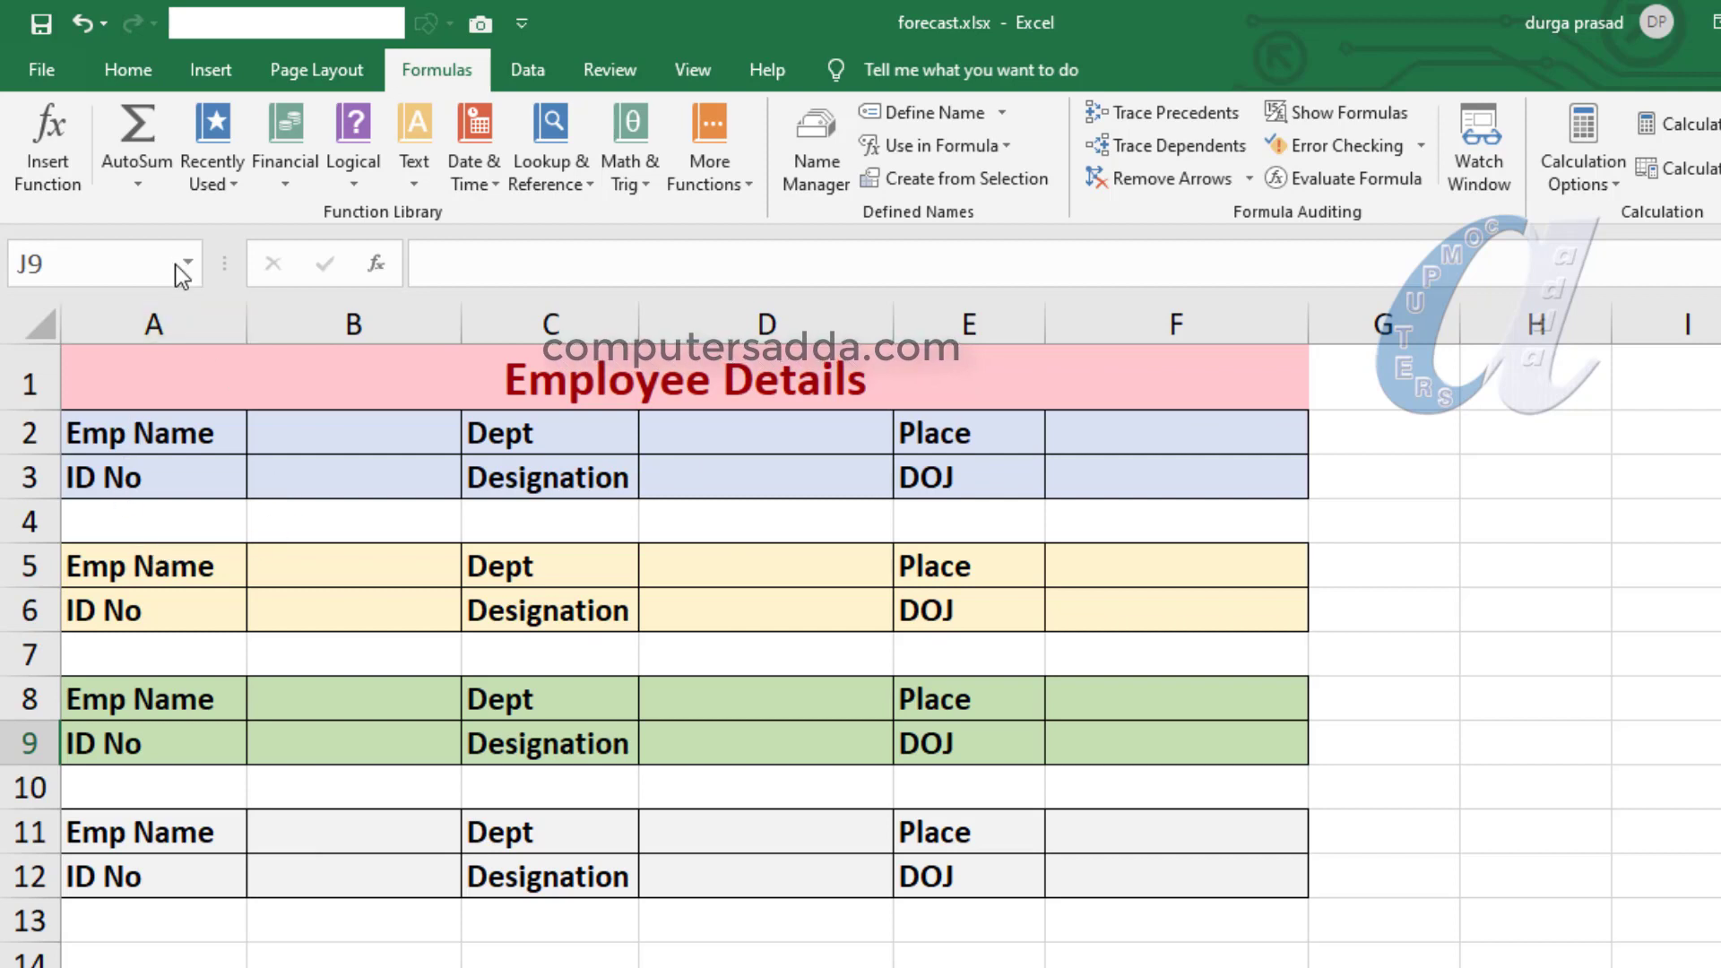
Choose employee2 from the Name Box list to select its input cells
{"action": "left_click", "coordinate": [186, 262]}
{"action": "left_click", "coordinate": [142, 298]}
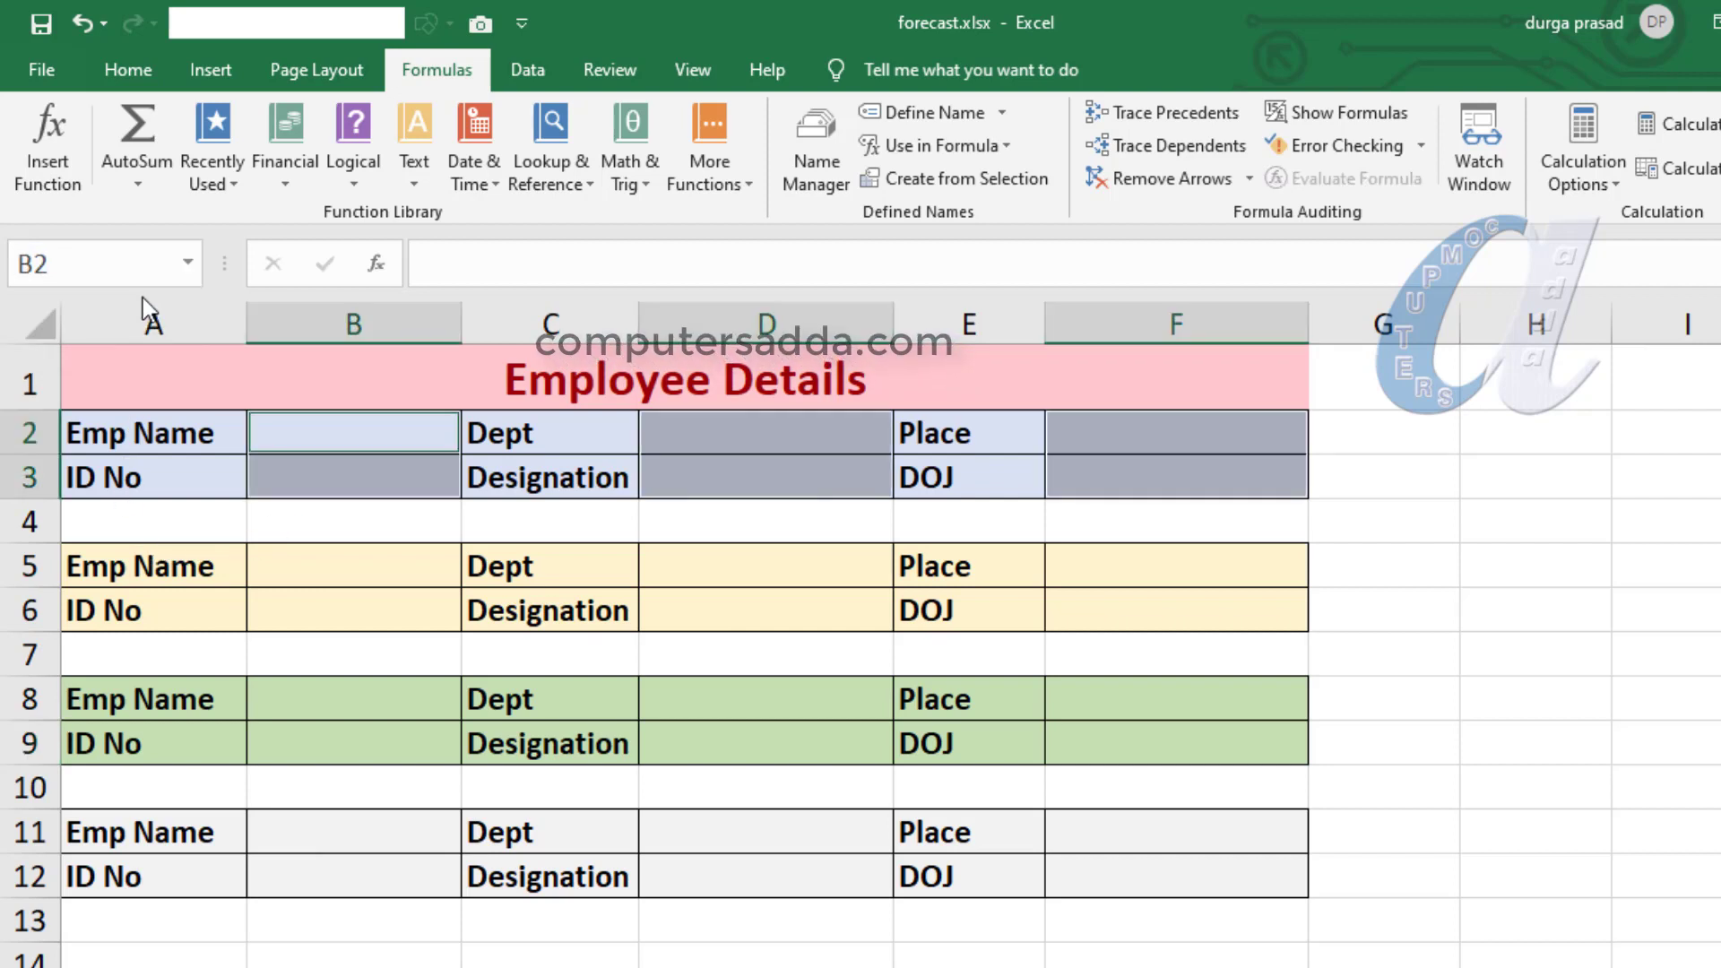
{"action": "left_click", "coordinate": [188, 264]}
{"action": "left_click", "coordinate": [115, 358]}
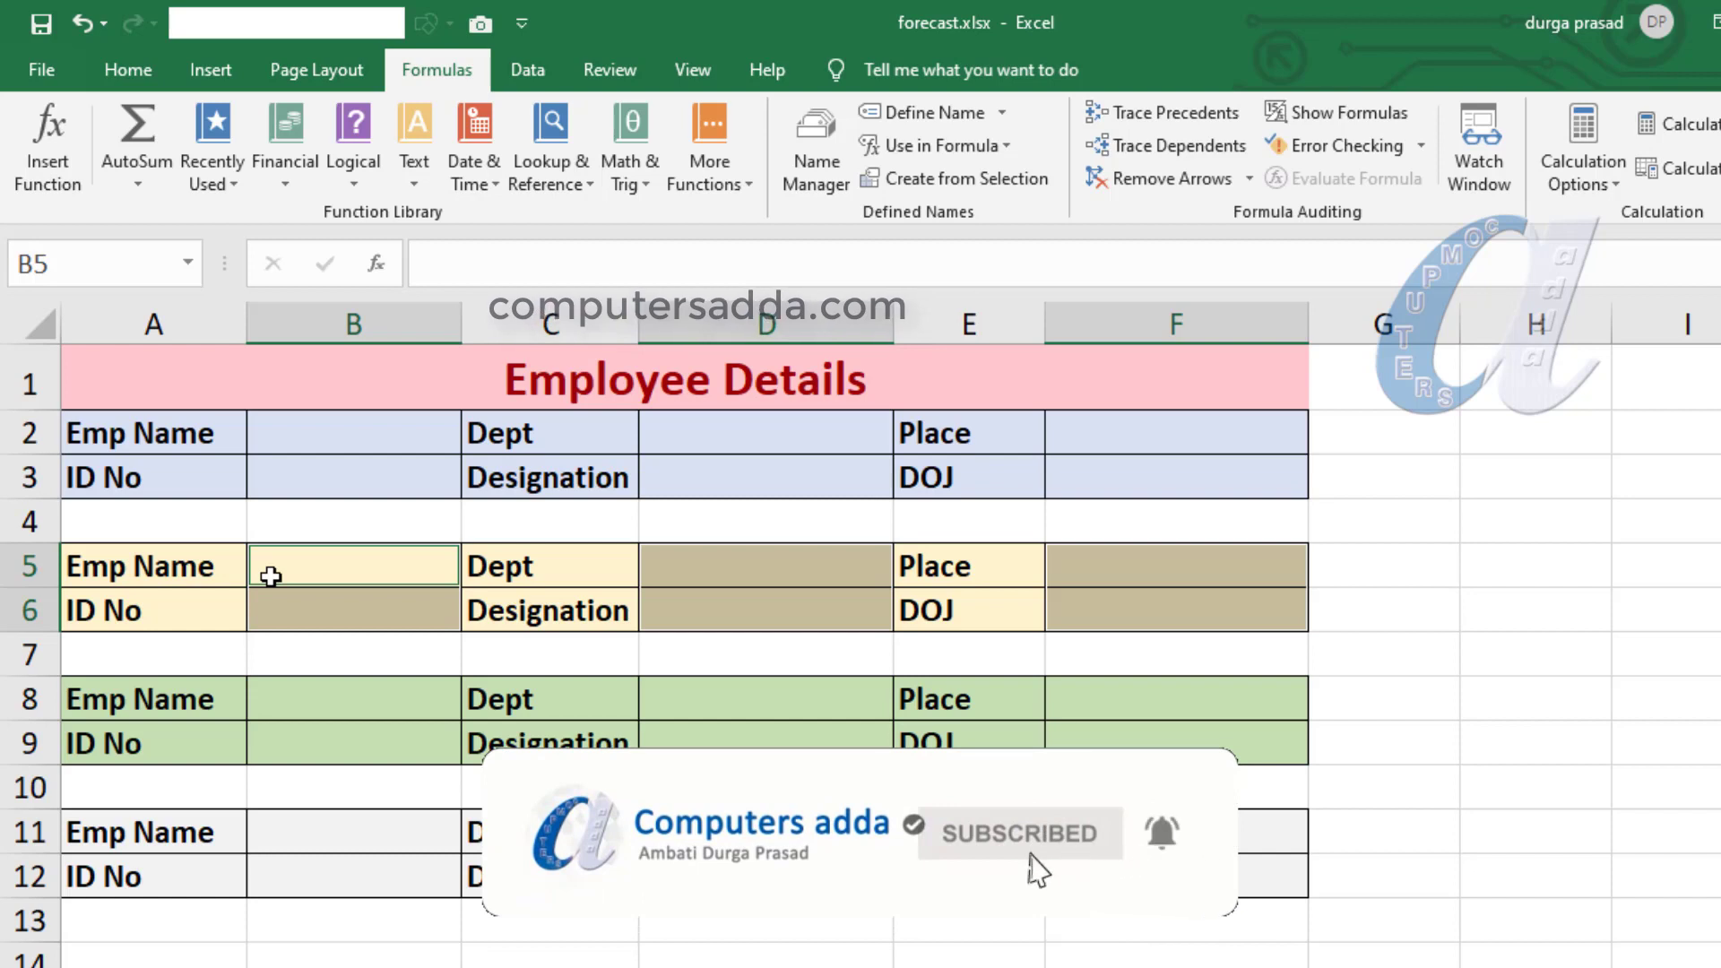
Enter GANESH as the employee name and 10002 as the ID number
{"action": "type", "text": "GANES"}
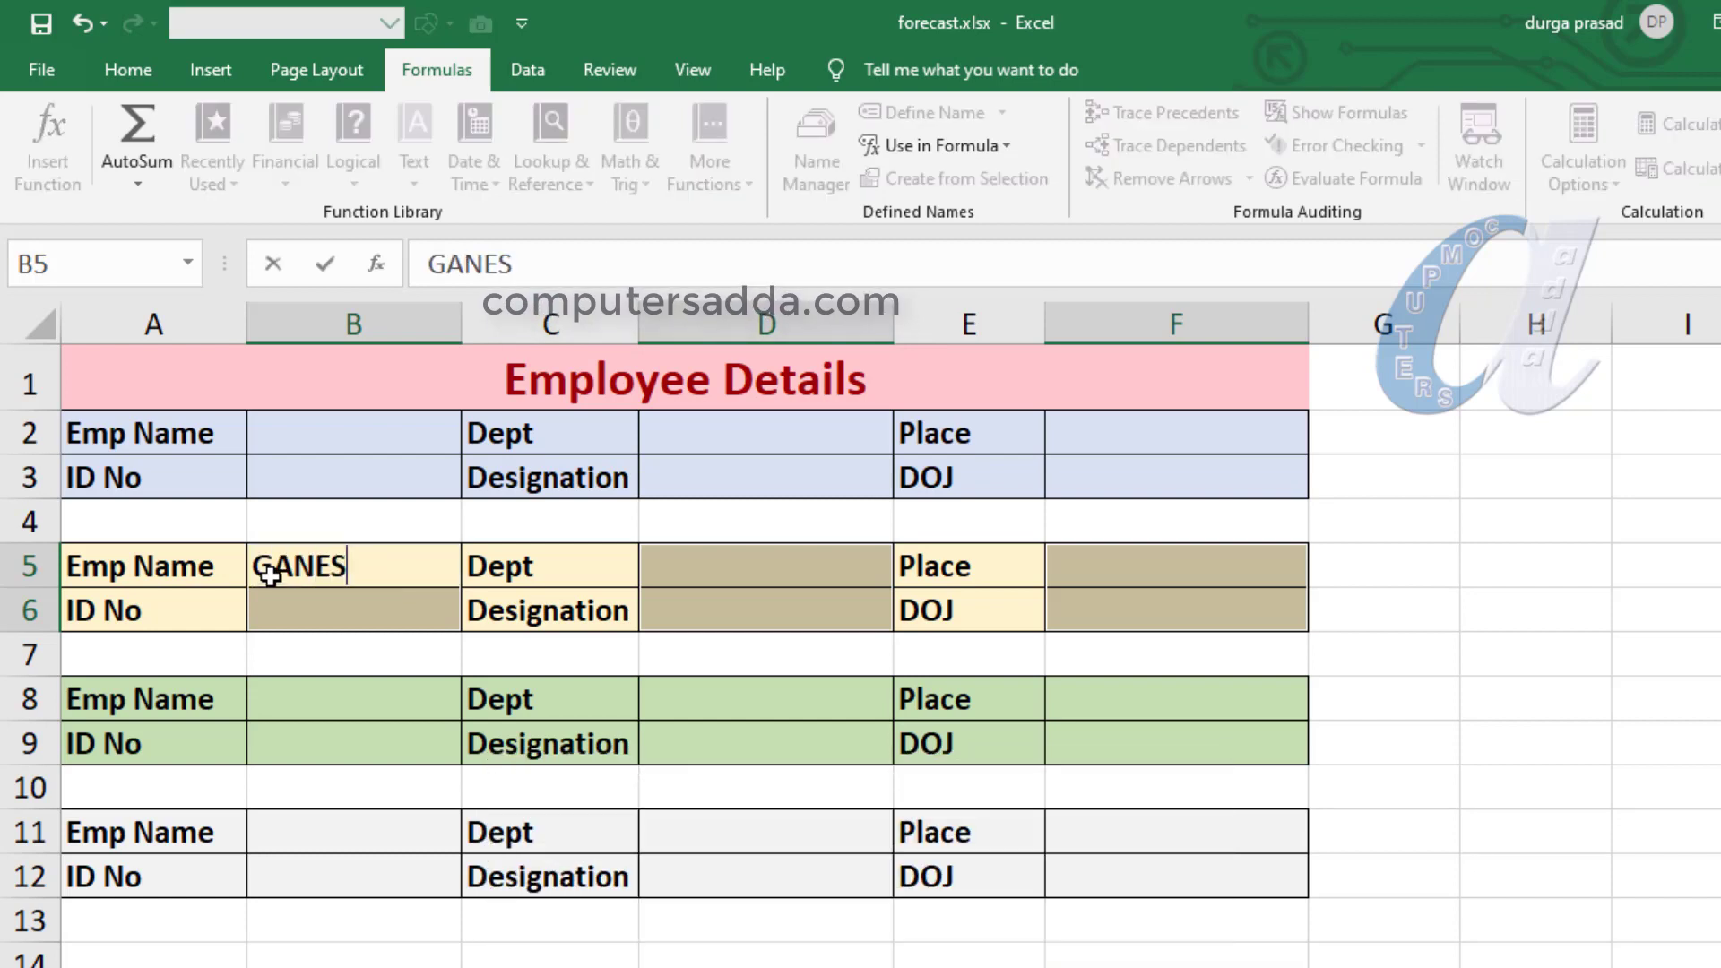
{"action": "type", "text": "H"}
{"action": "key", "text": "Return"}
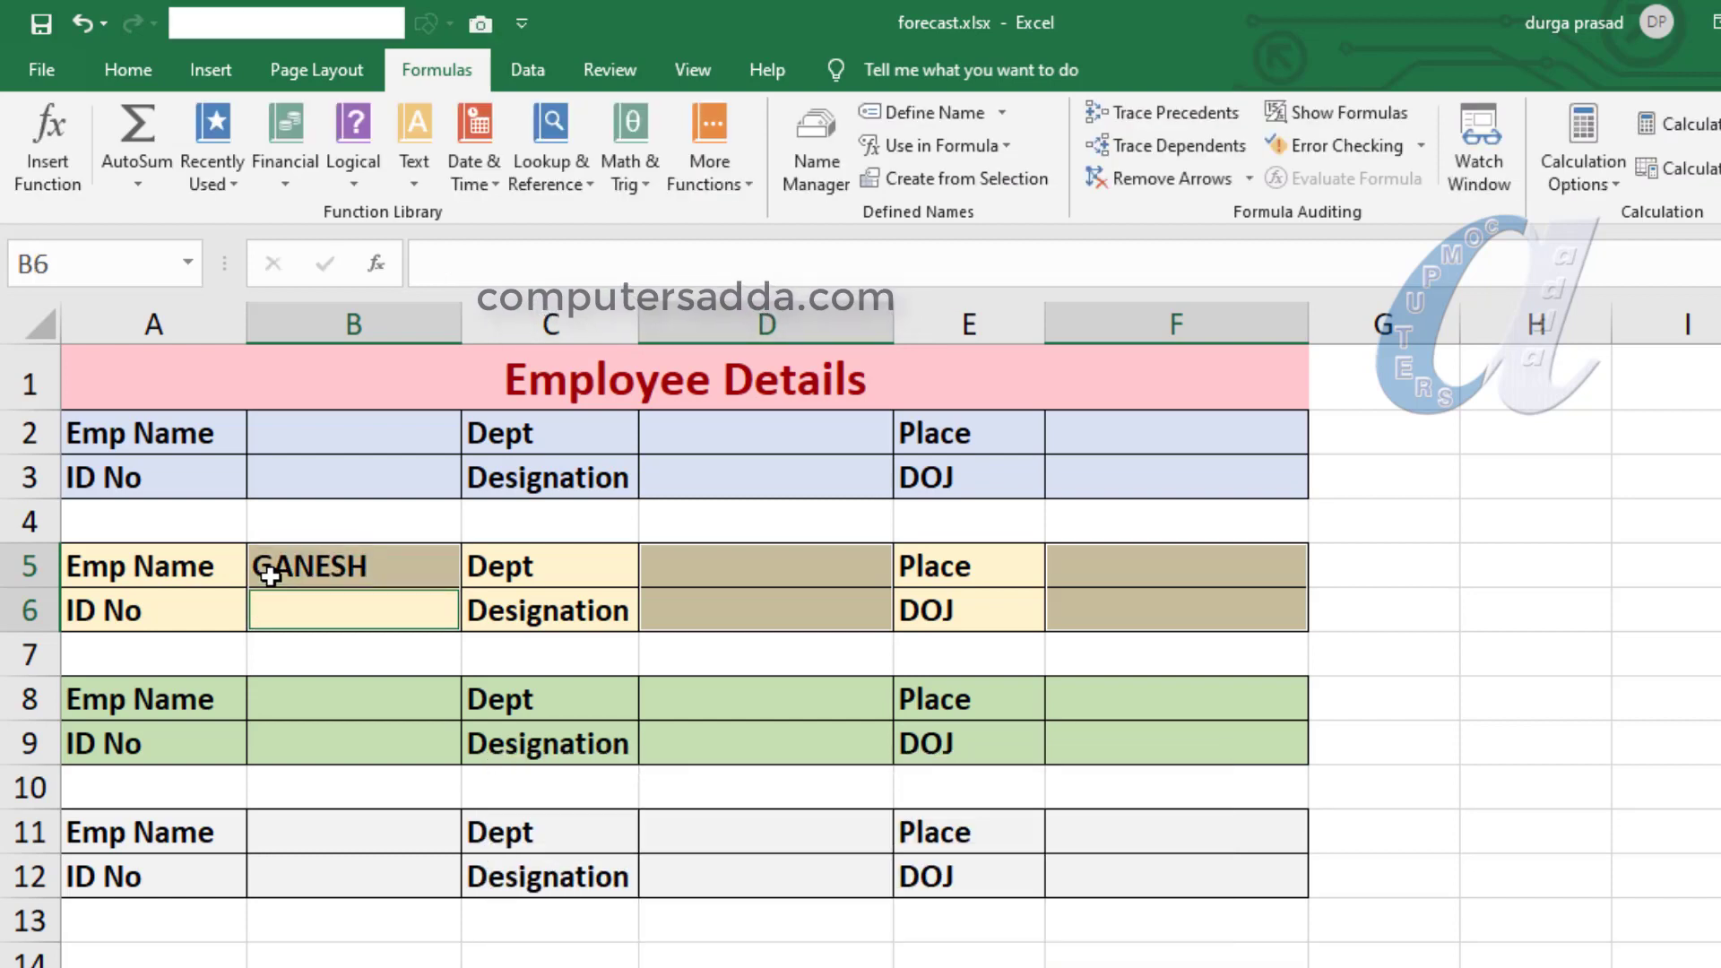
{"action": "type", "text": "10002"}
{"action": "key", "text": "Return"}
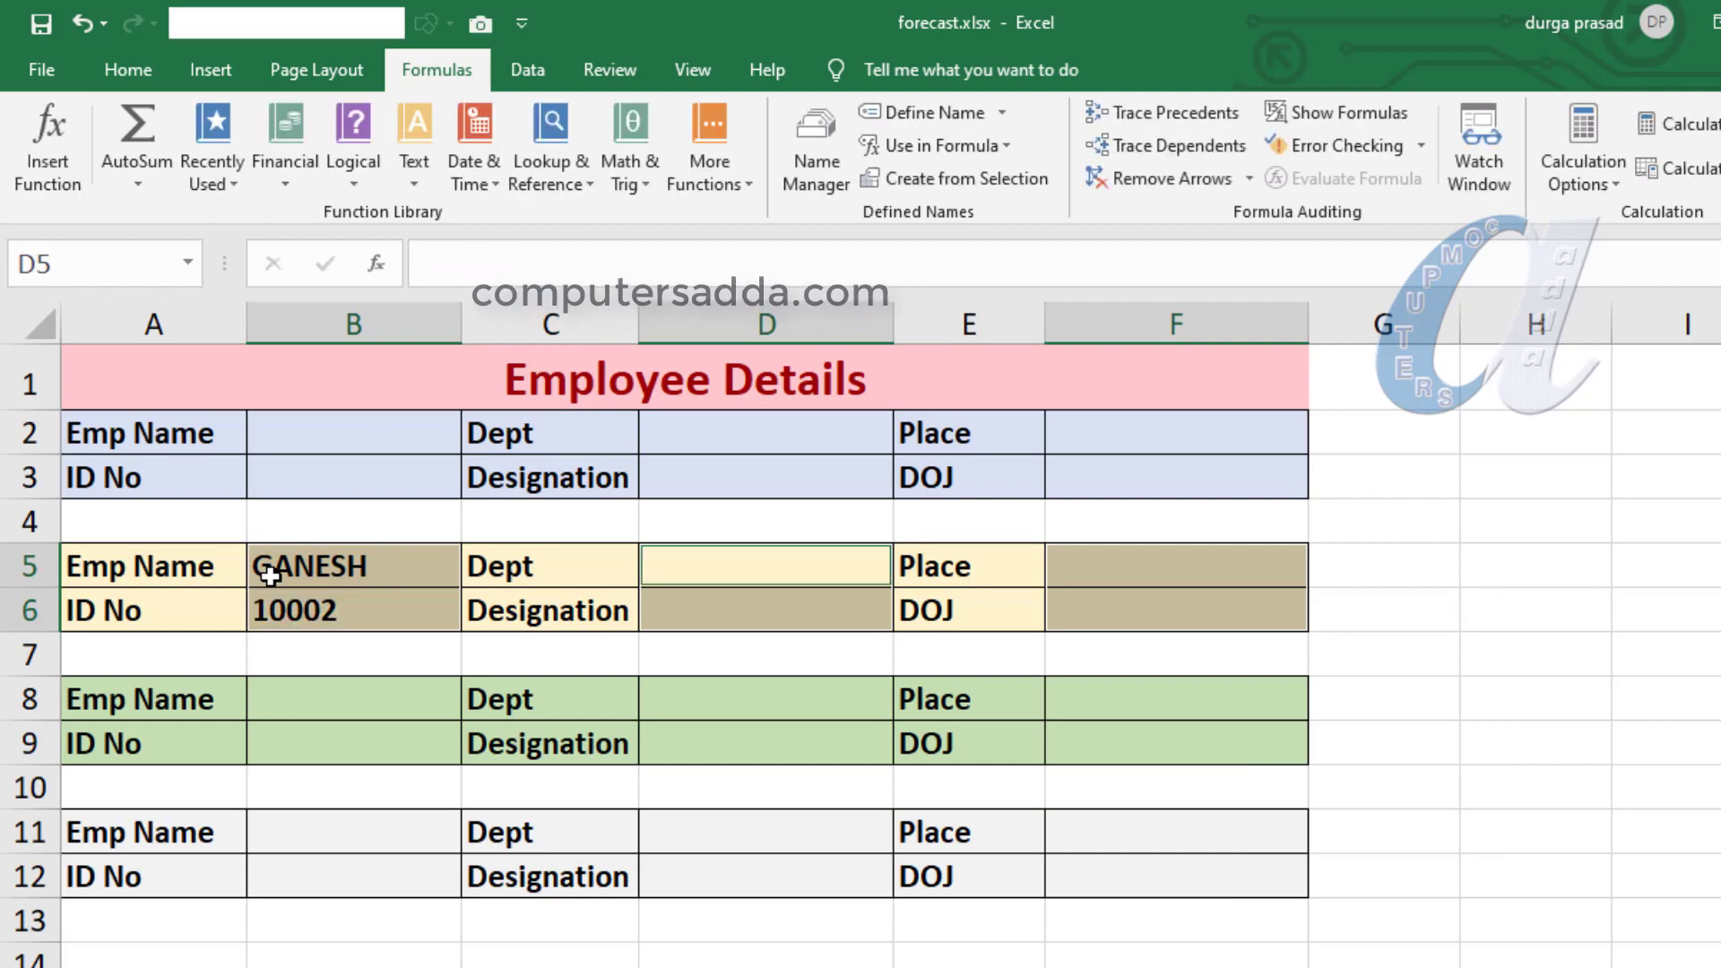
{"action": "key", "text": "shift+Return"}
{"action": "key", "text": "Return"}
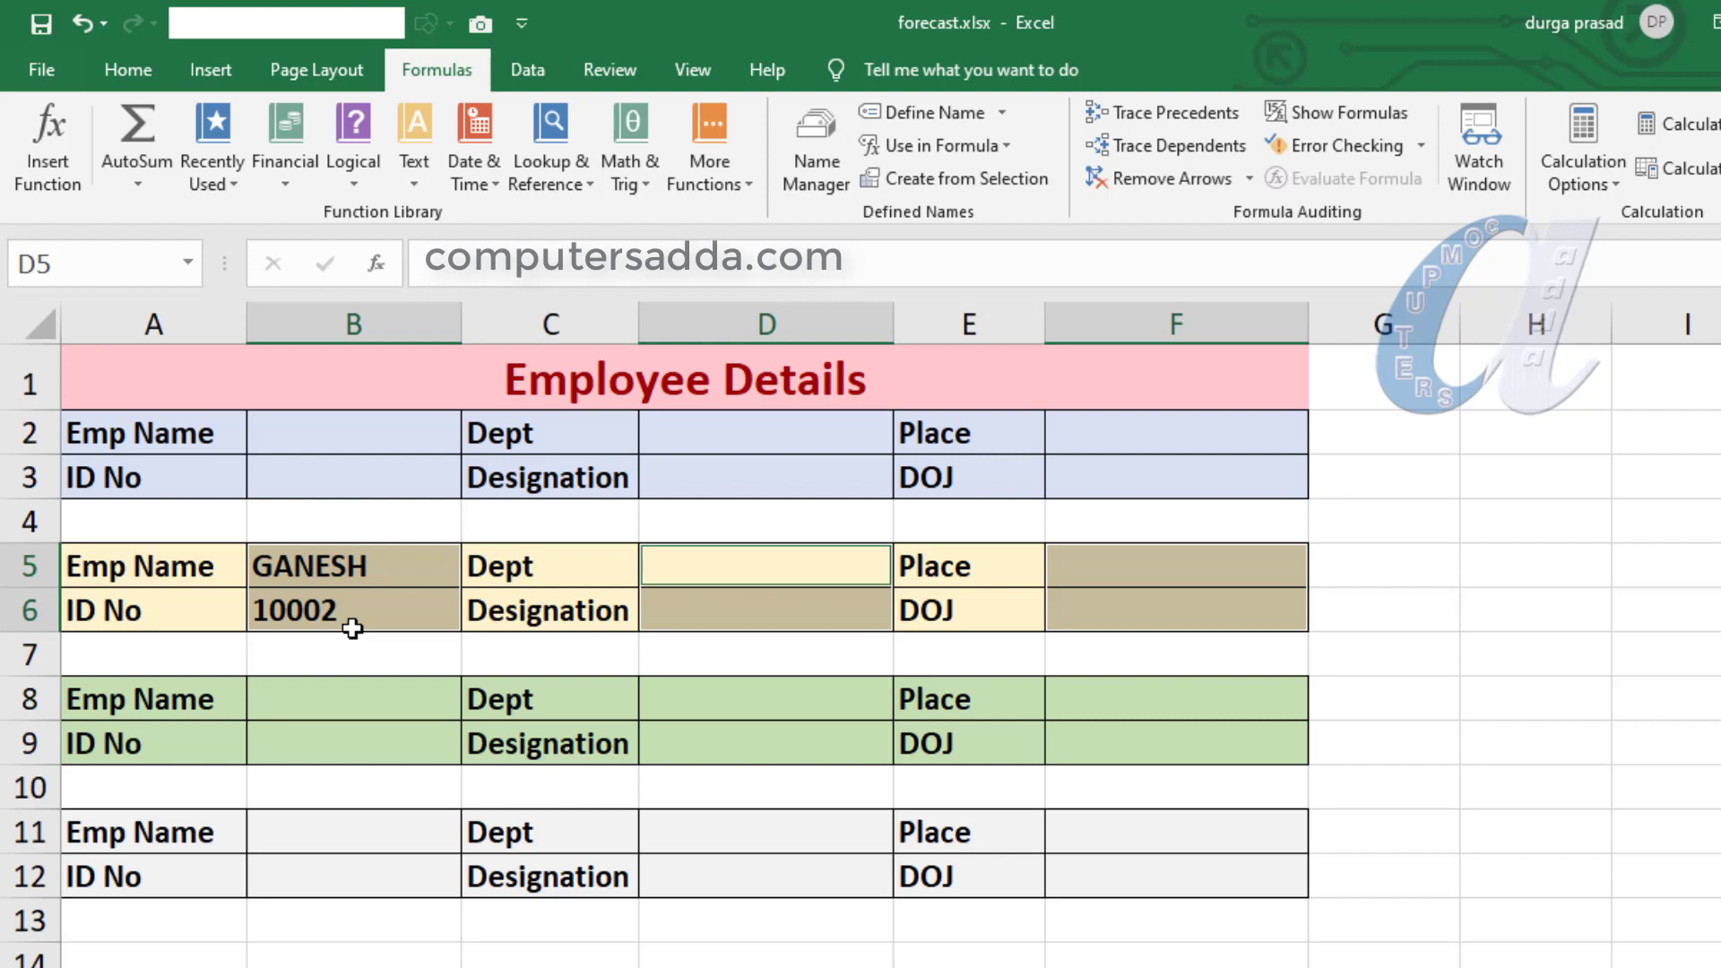
Enter MRKT as Dept, AST MANAGER as Designation, and type TENALI as Place
{"action": "type", "text": "MRKT"}
{"action": "key", "text": "Return"}
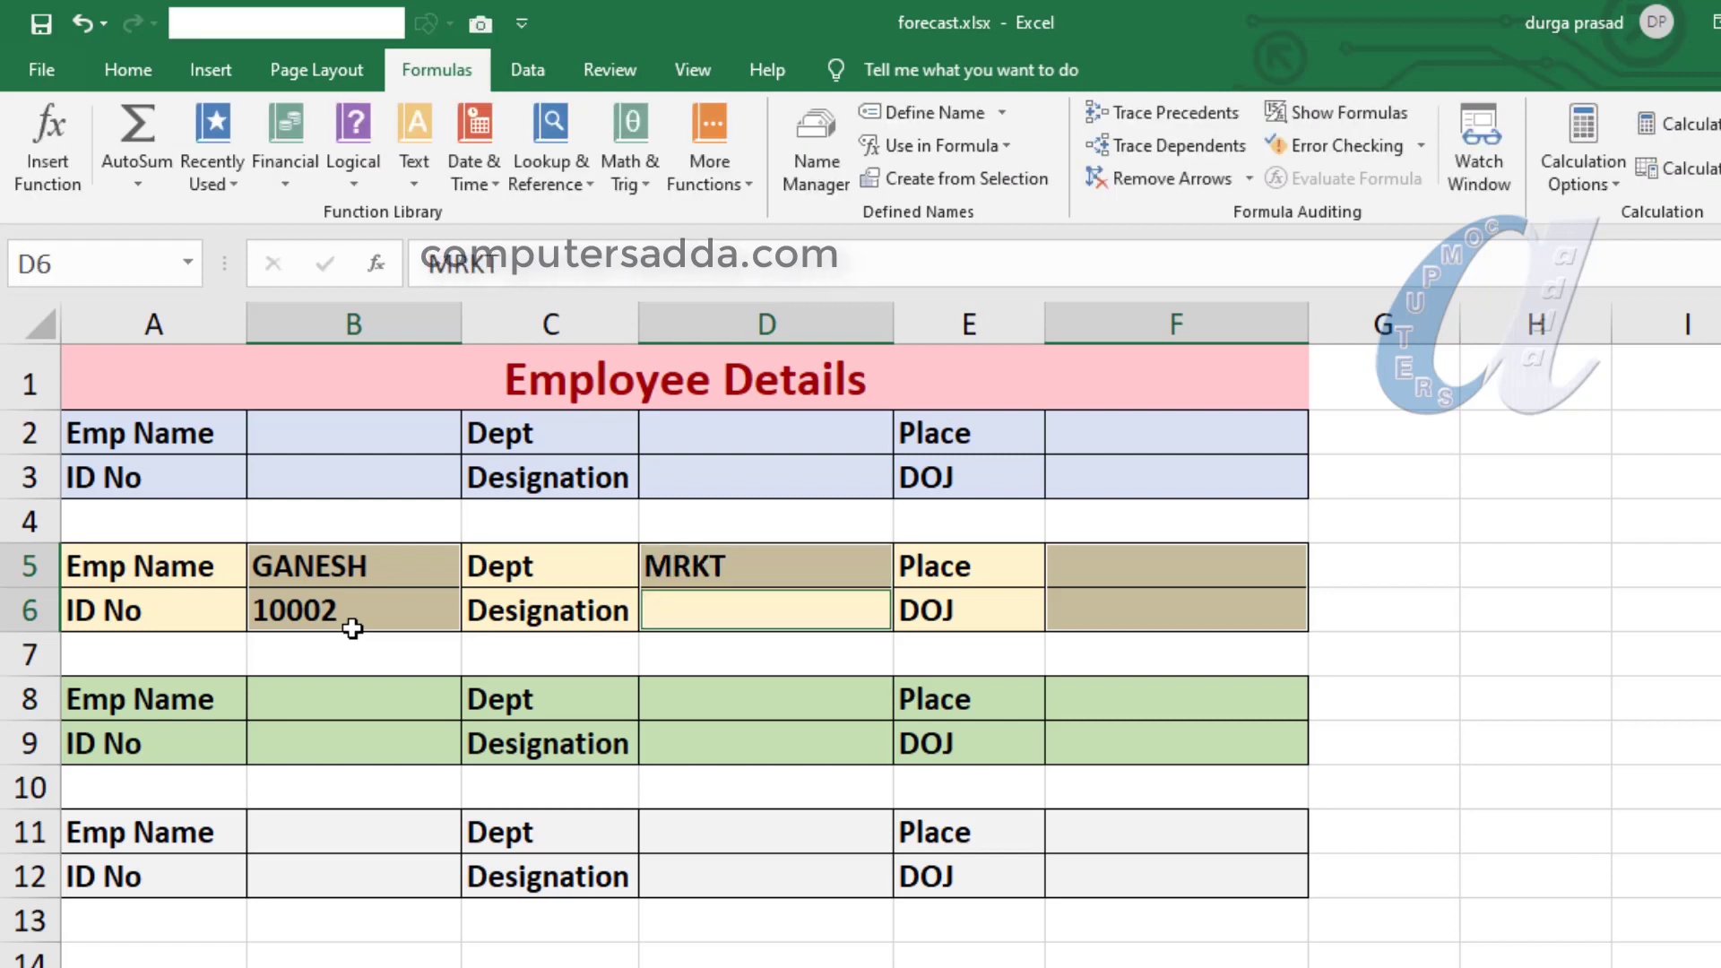
{"action": "type", "text": "AST M"}
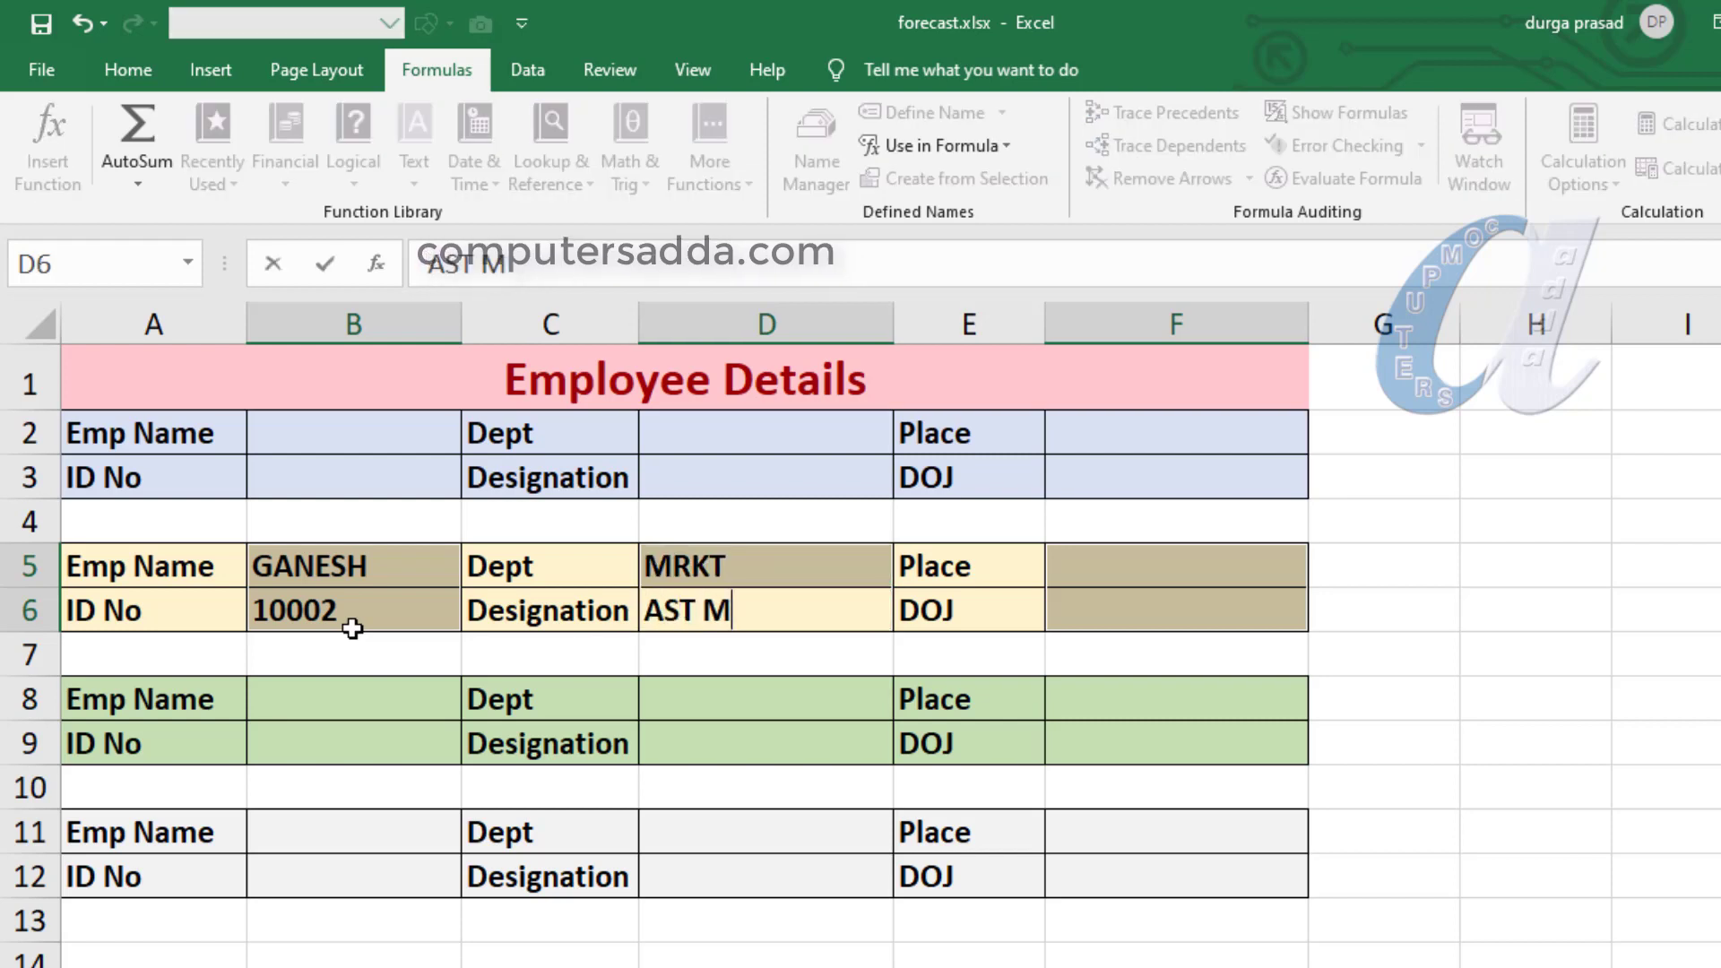
{"action": "type", "text": "ANAGER"}
{"action": "key", "text": "Tab"}
{"action": "key", "text": "Up"}
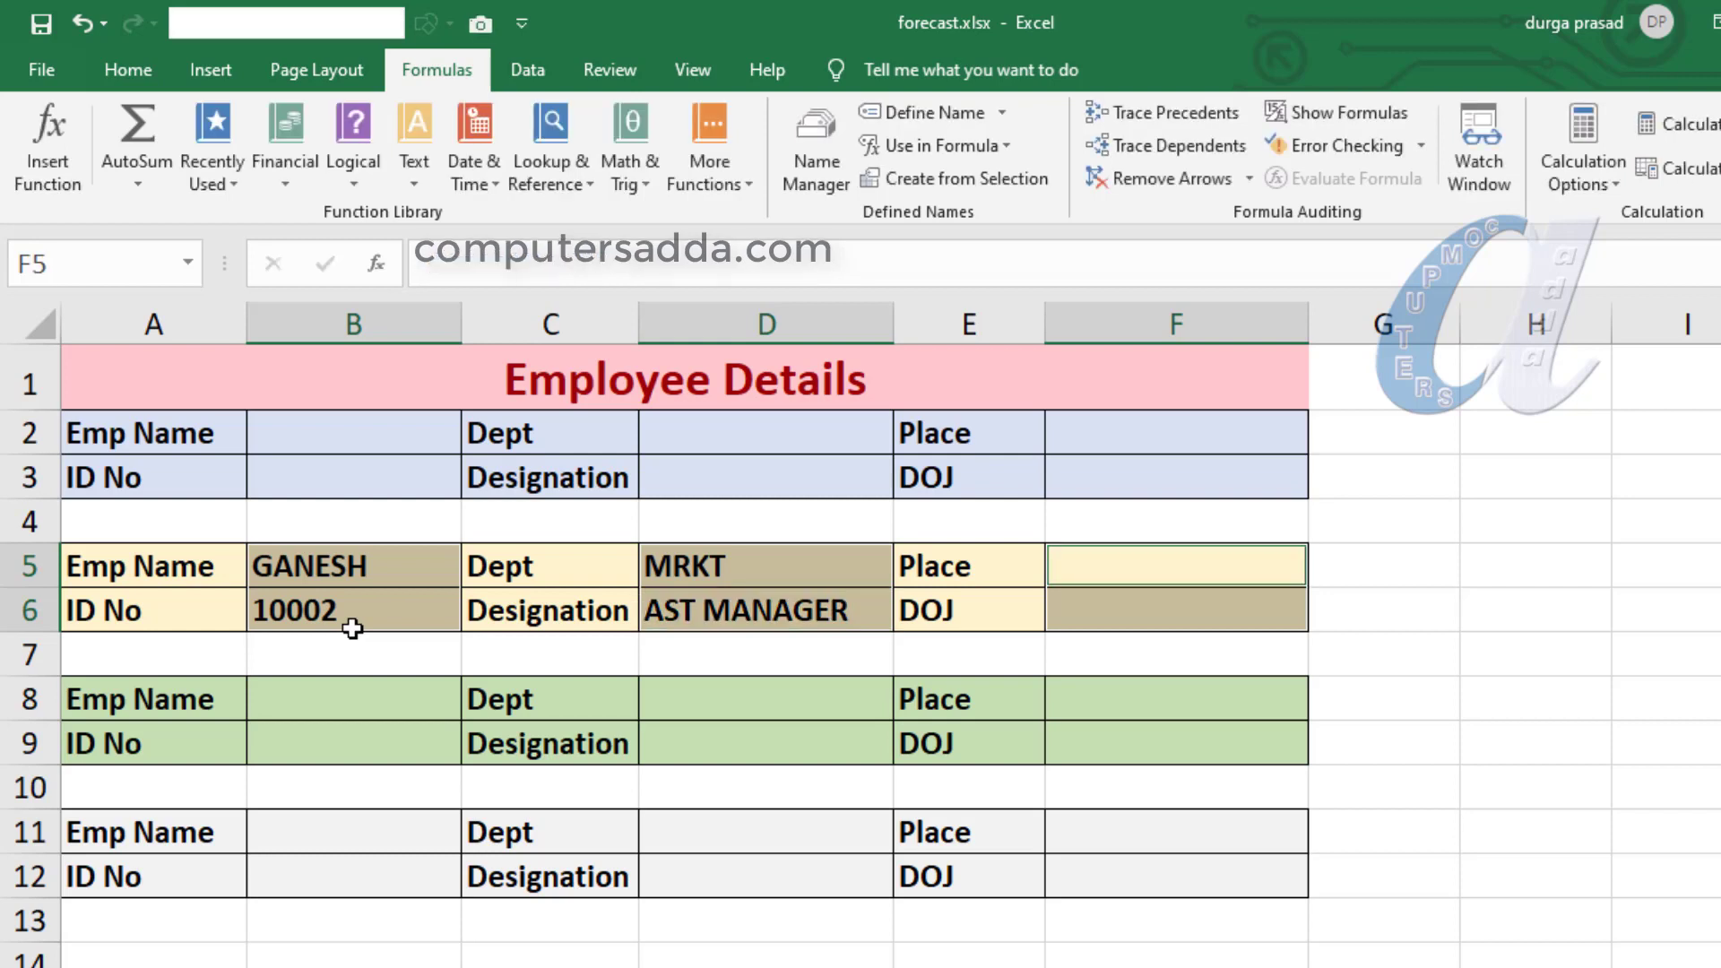
{"action": "type", "text": "TENALI"}
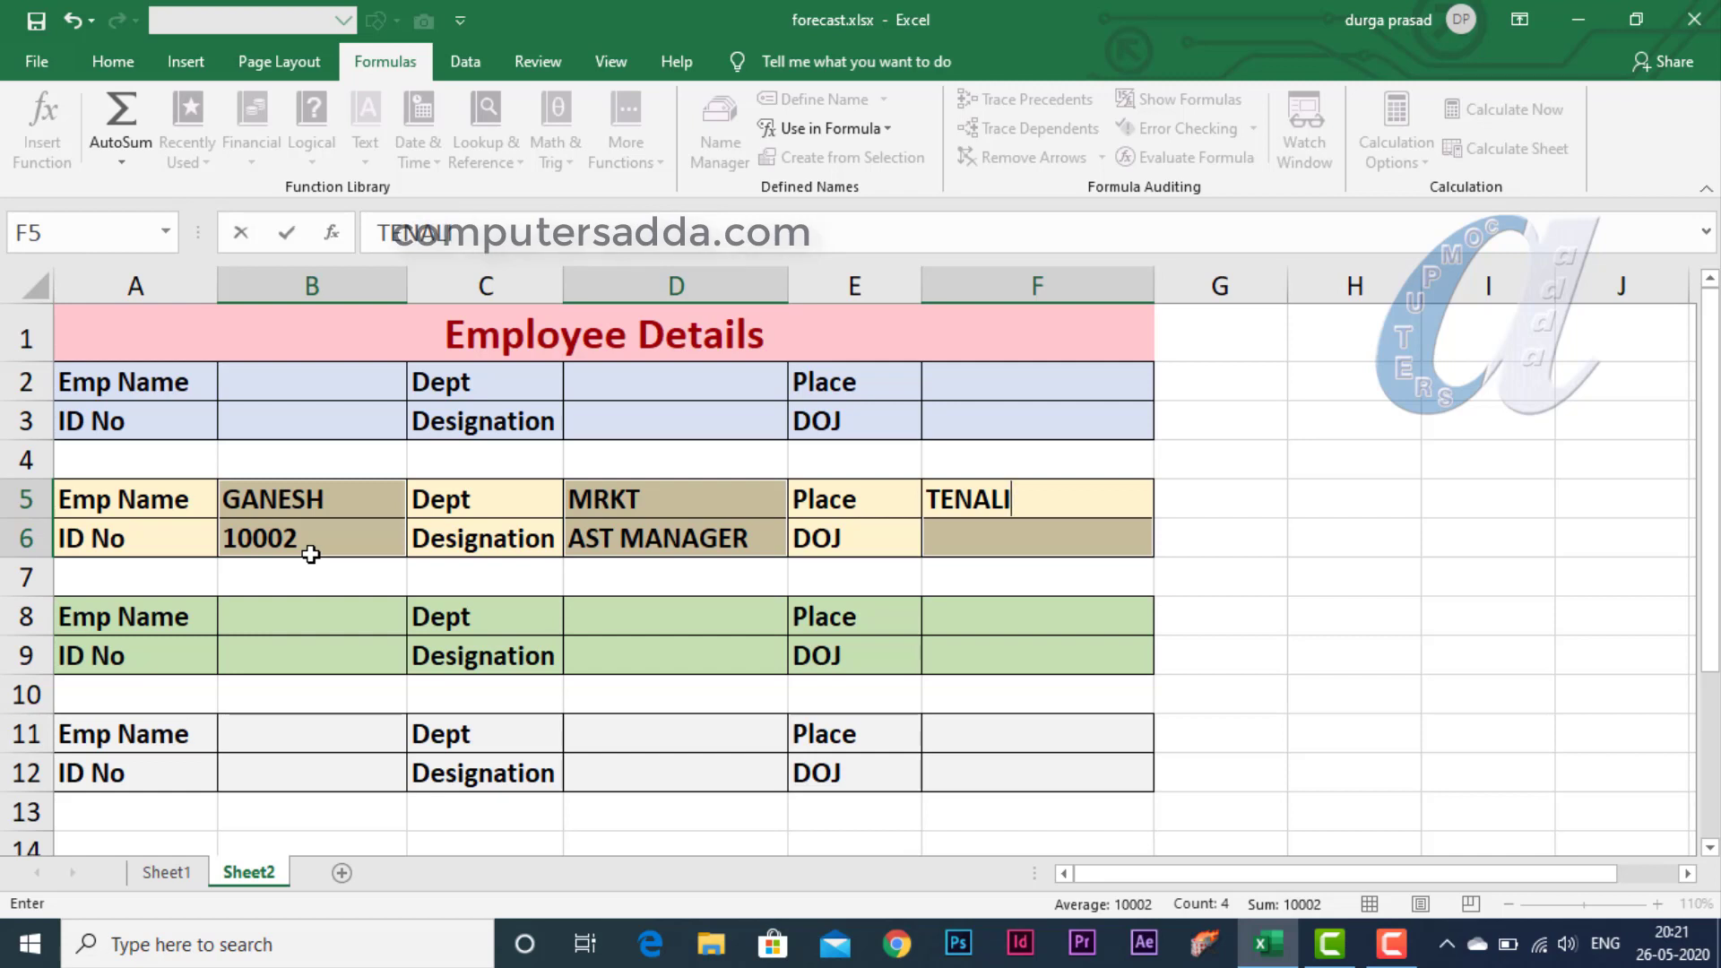
Choose employee1 from the Name Box list to select its input cells
{"action": "left_click", "coordinate": [167, 233]}
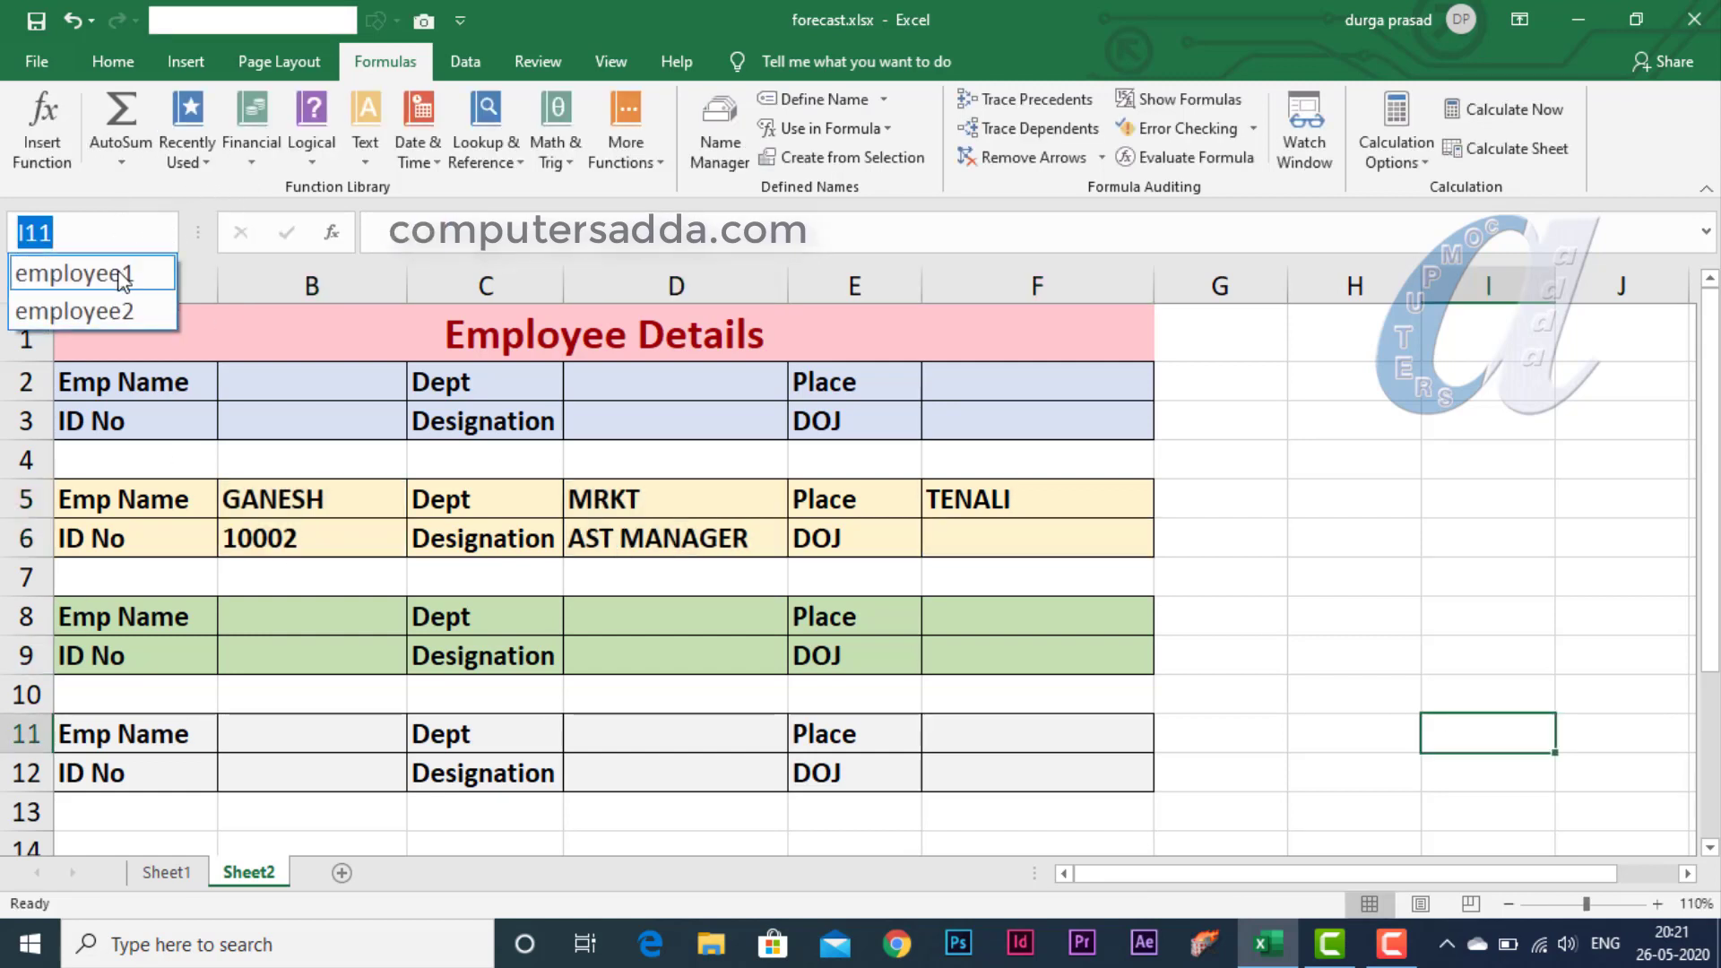
{"action": "left_click", "coordinate": [126, 278]}
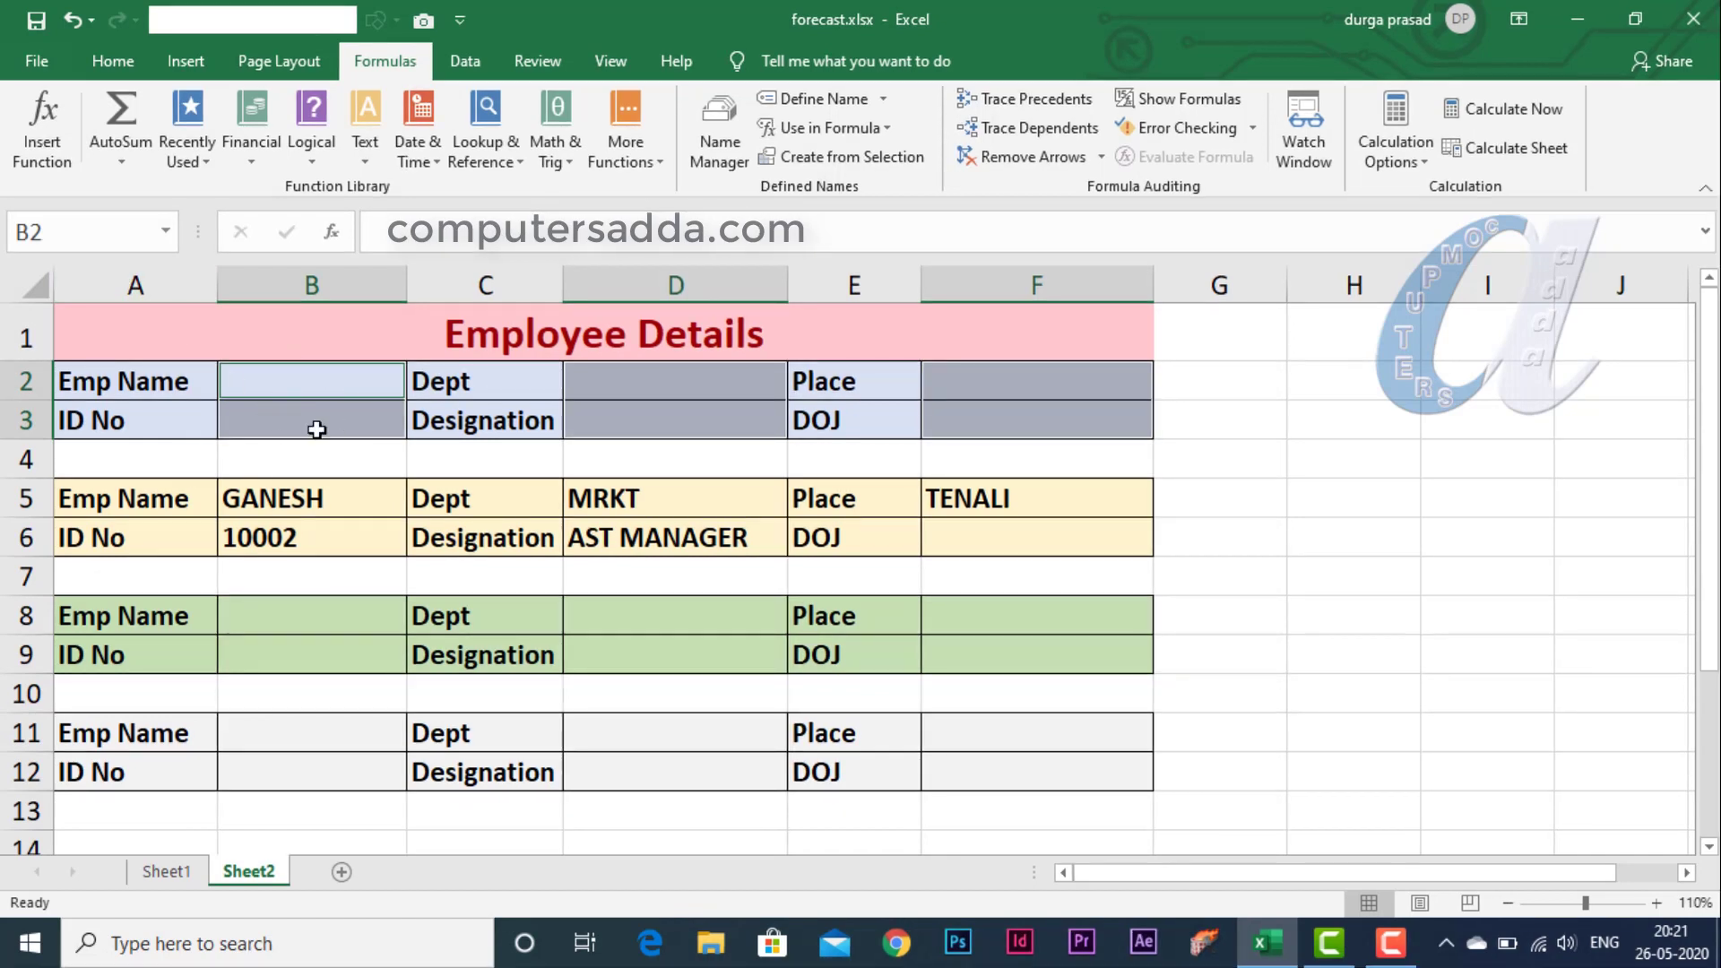